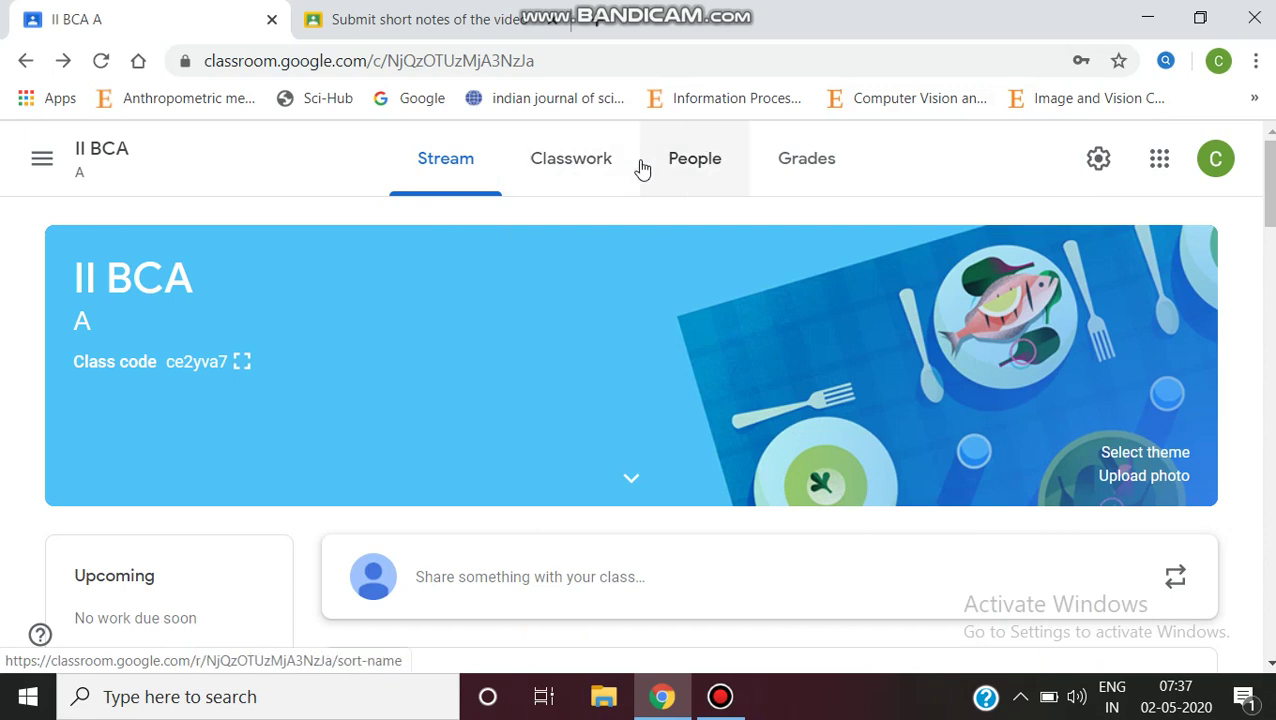
Step: Open the II BCA class's Classwork page and look through the types of classwork that can be created
click(538, 161)
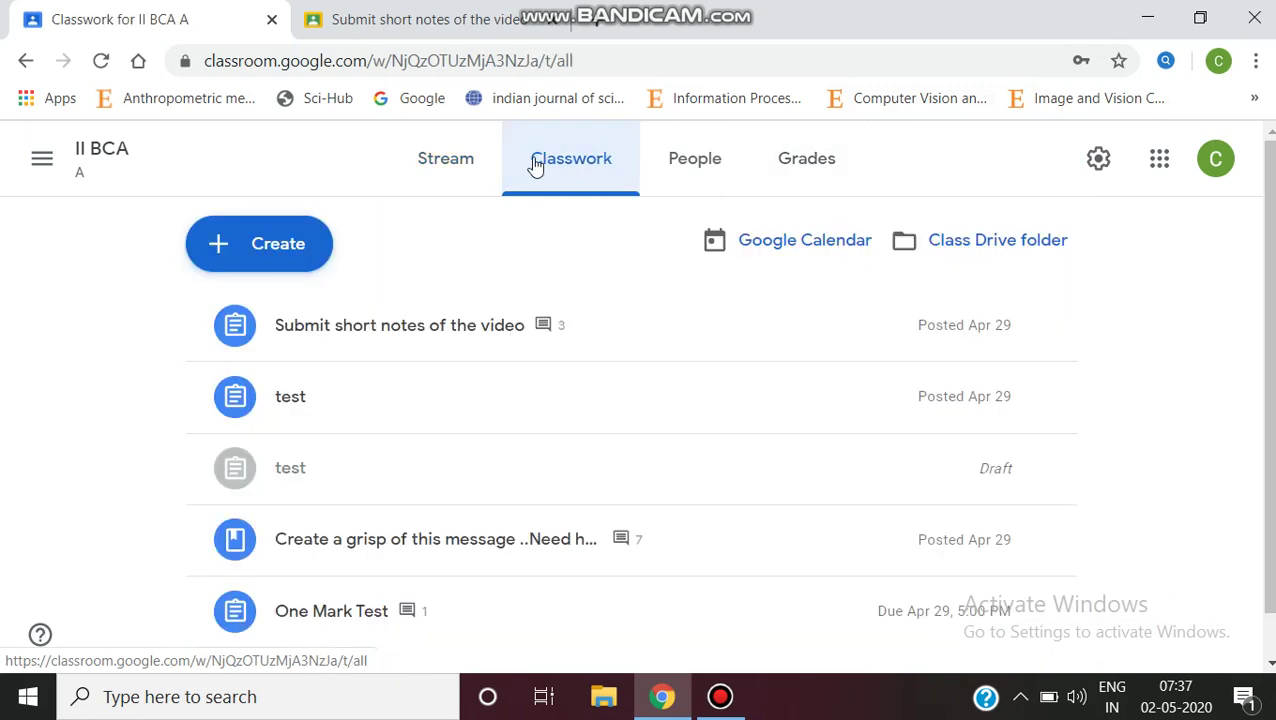
click(219, 247)
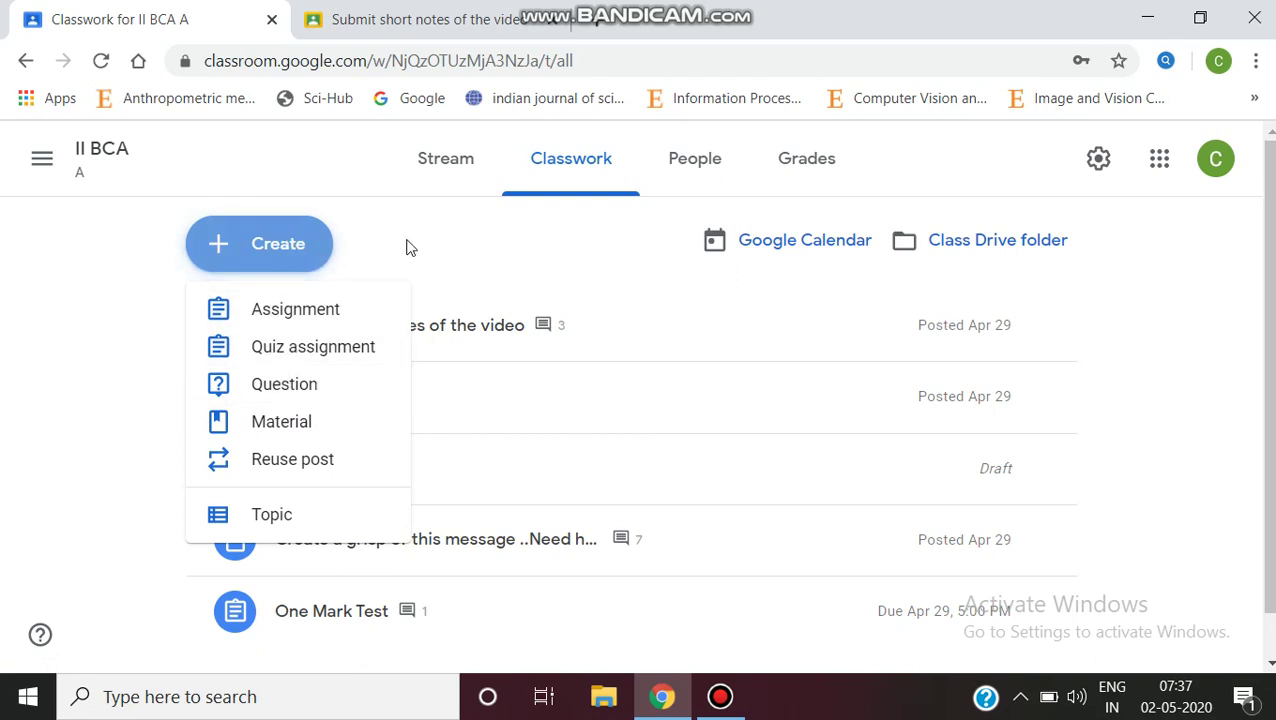
click(378, 201)
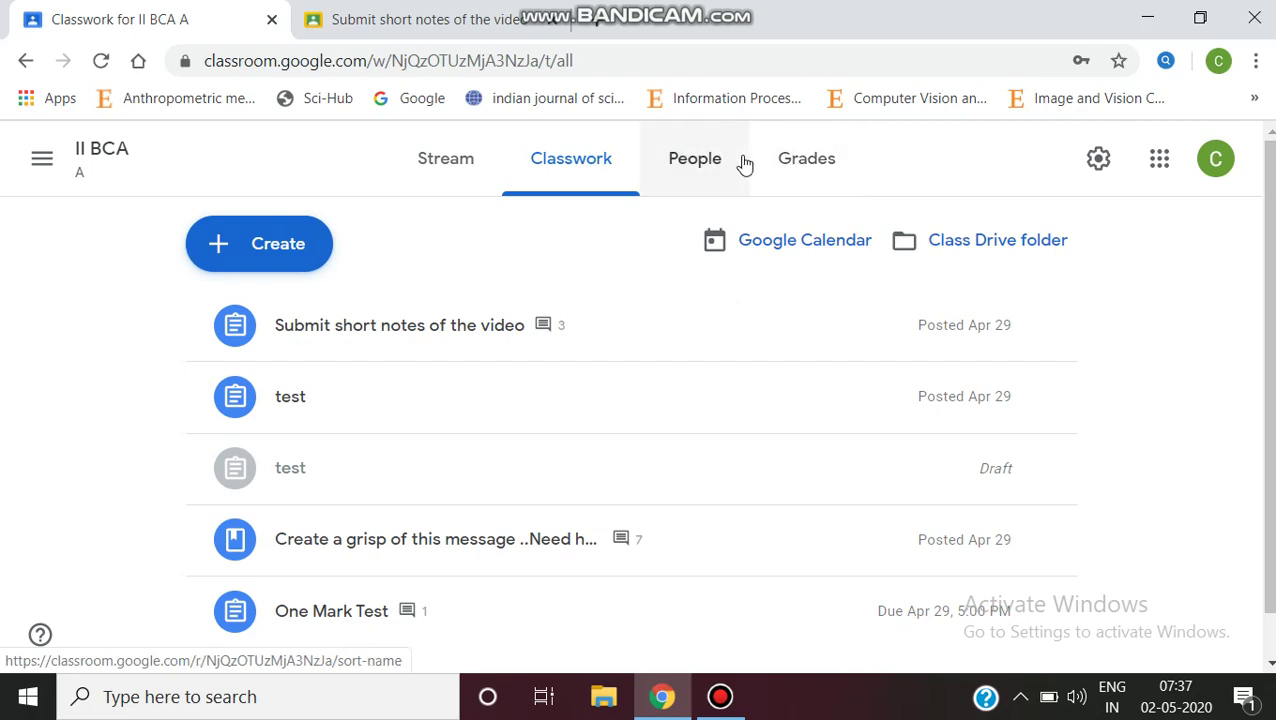
Step: Open the class gradebook and review the students' marks for all assignments
click(822, 170)
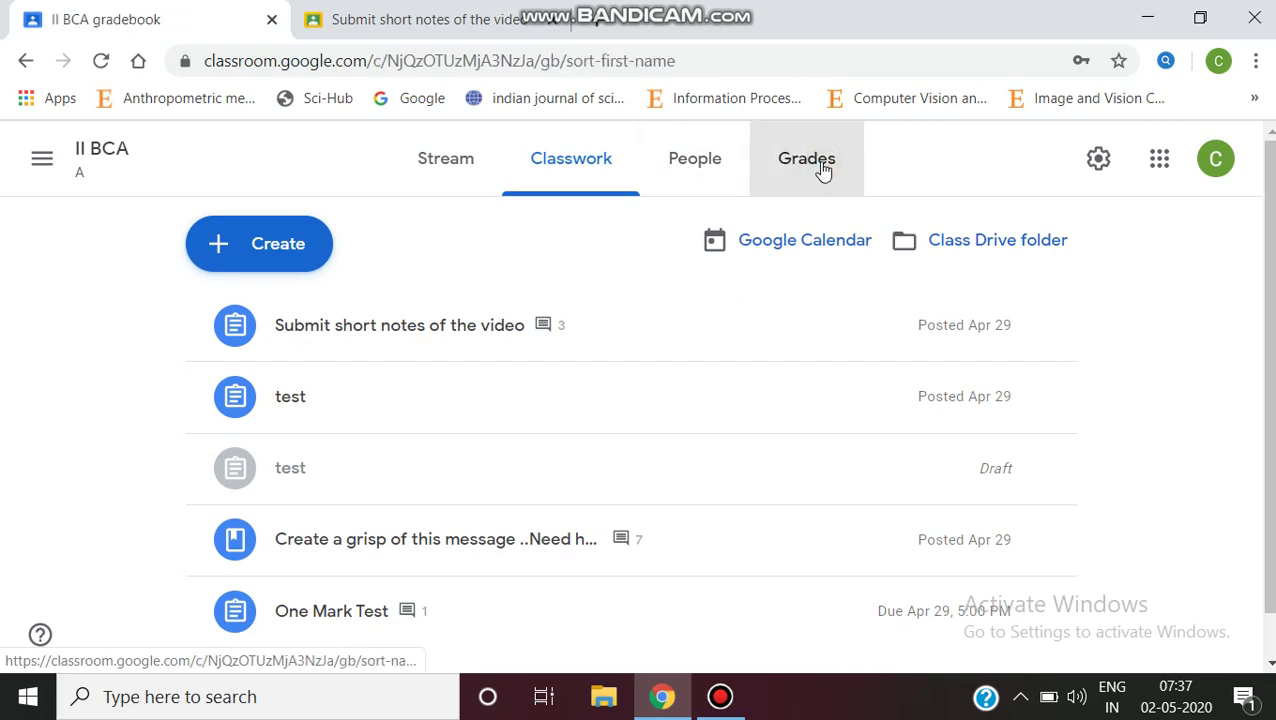
scroll(570, 380, down, 10)
scroll(572, 381, down, 8)
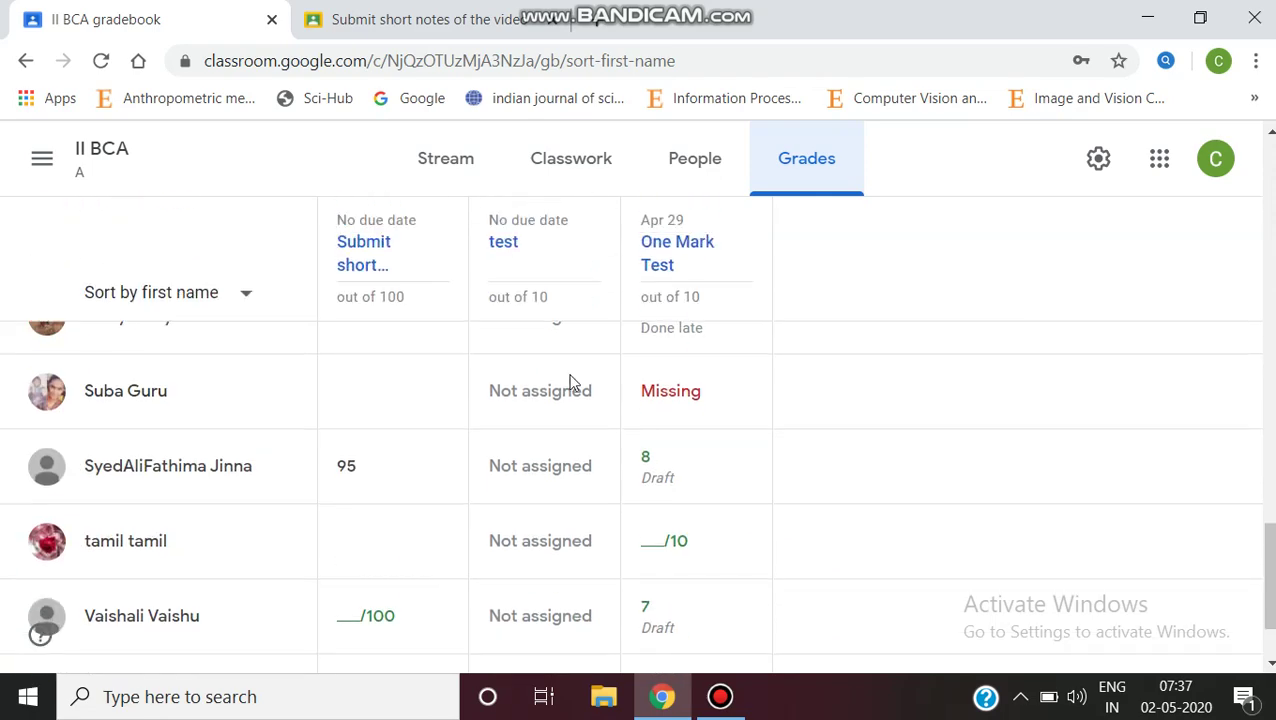
scroll(572, 383, down, 2)
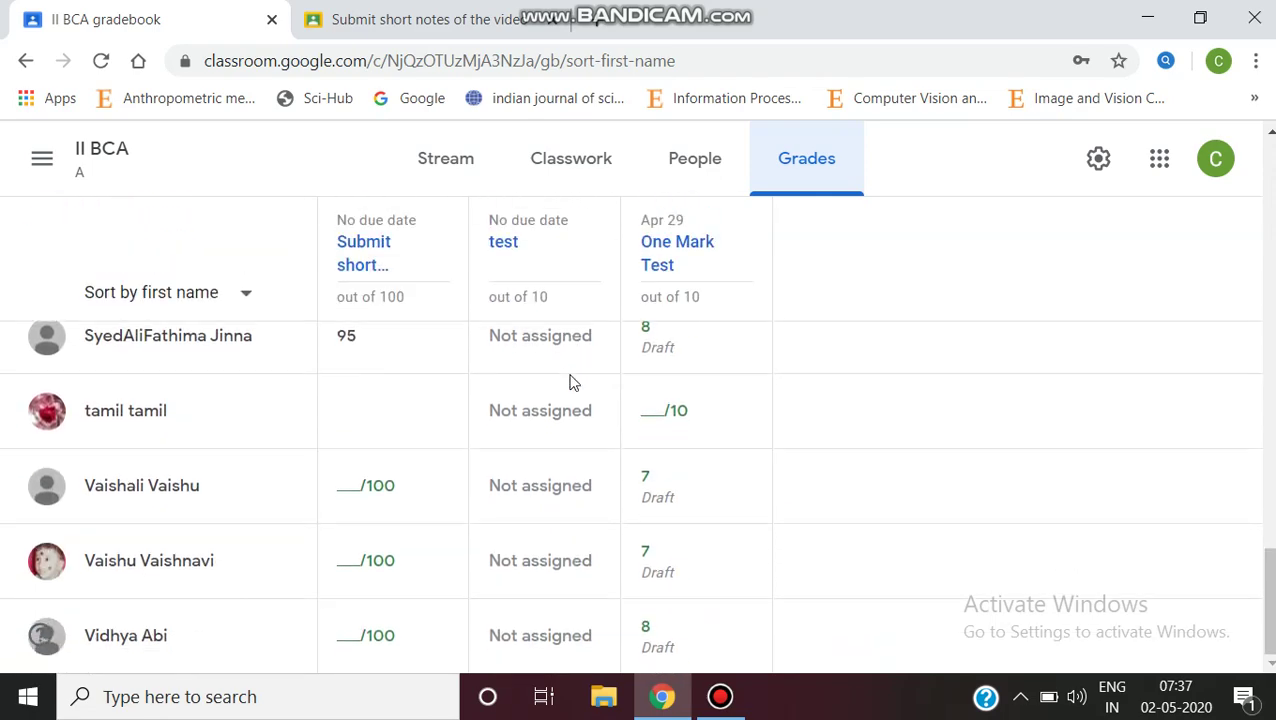
scroll(570, 382, up, 20)
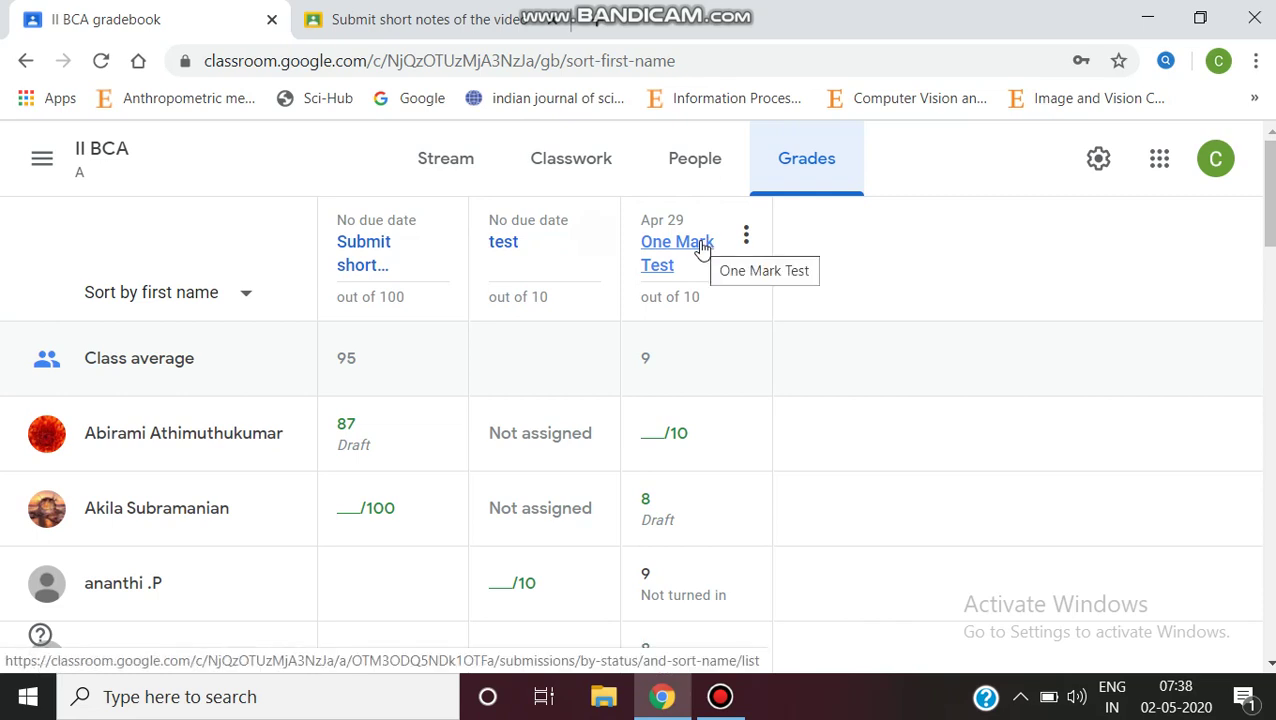
Step: Open the One Mark Test student work, filter it to turned-in submissions and look through them
click(702, 246)
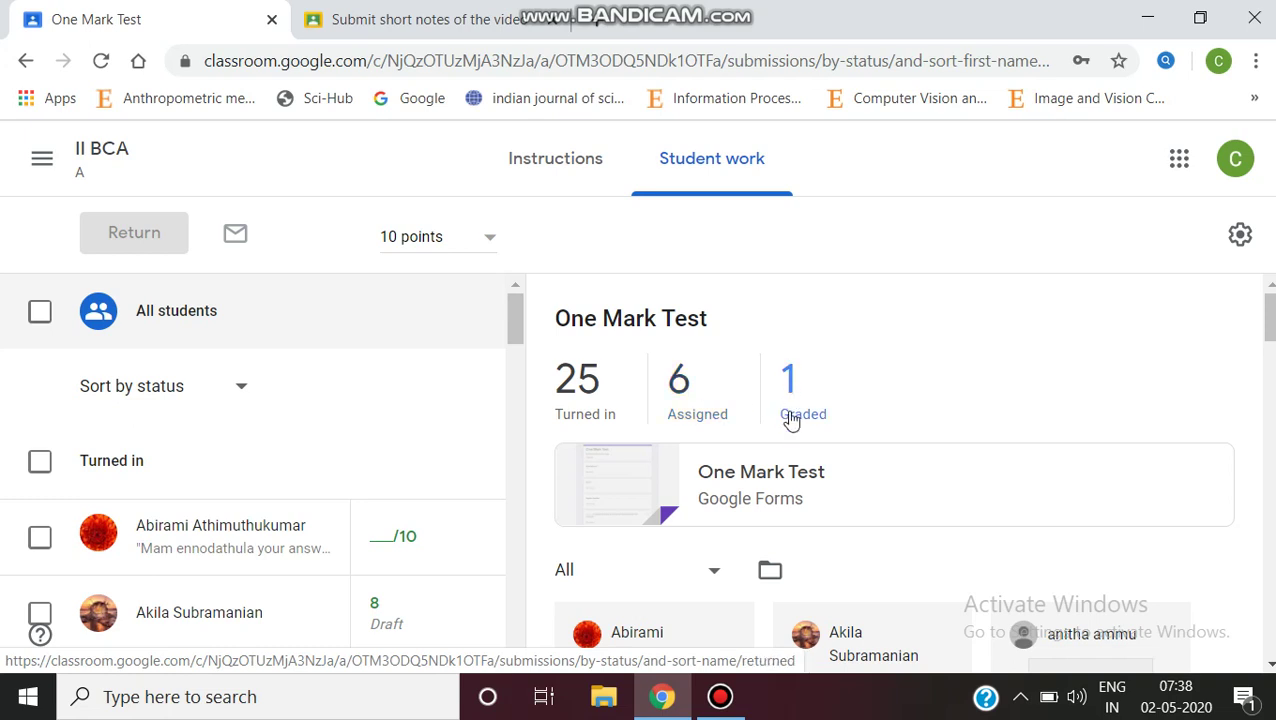
click(592, 379)
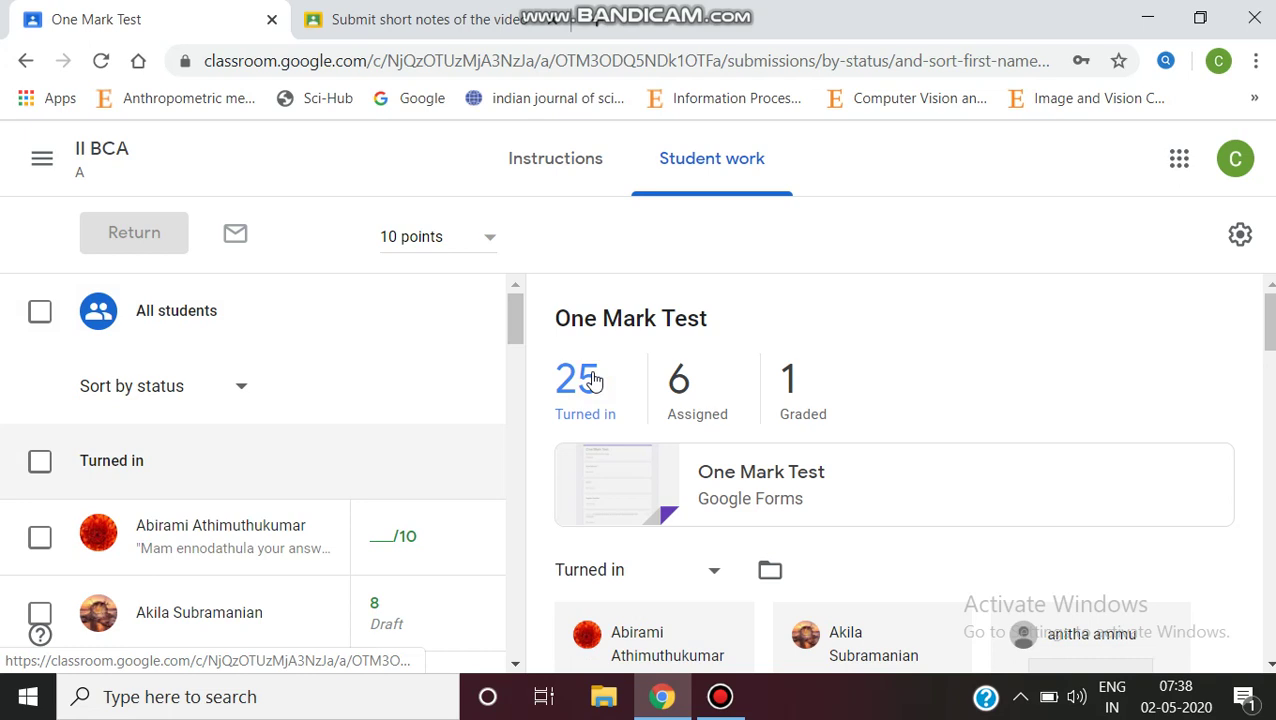
click(592, 388)
scroll(700, 420, down, 2)
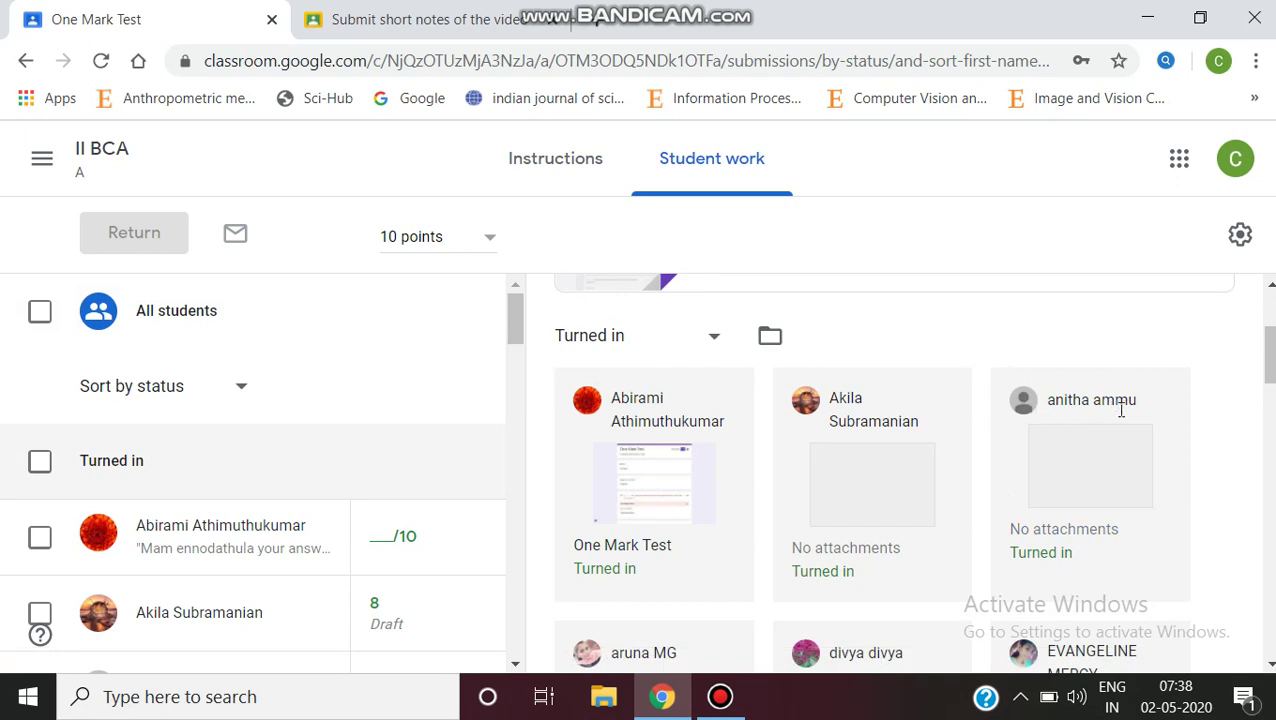
scroll(788, 472, down, 3)
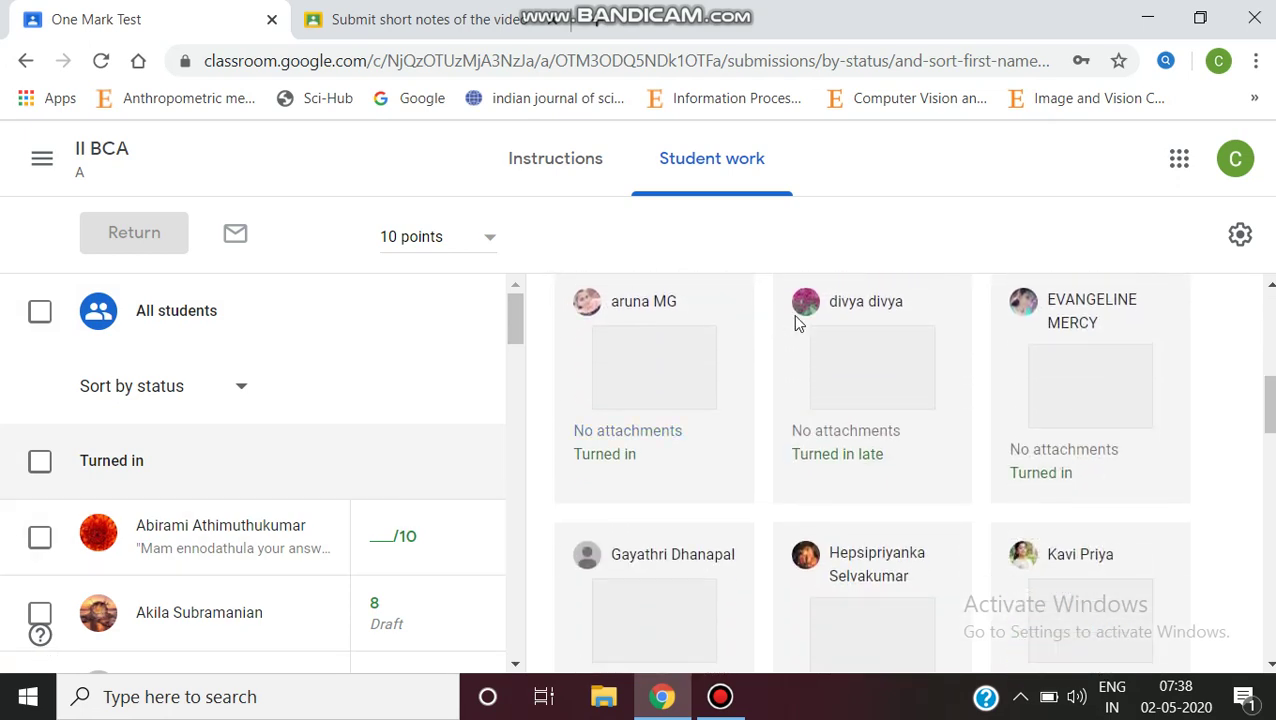
scroll(1000, 400, down, 6)
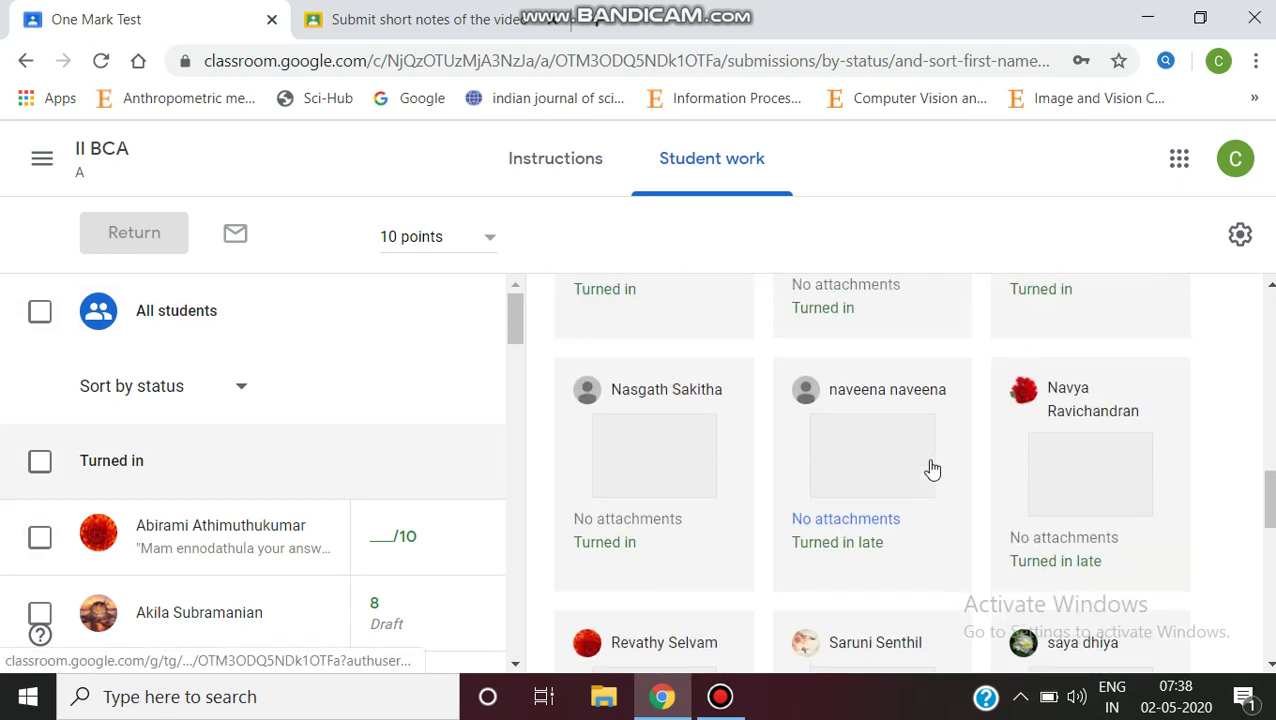
scroll(930, 468, up, 10)
scroll(930, 470, down, 4)
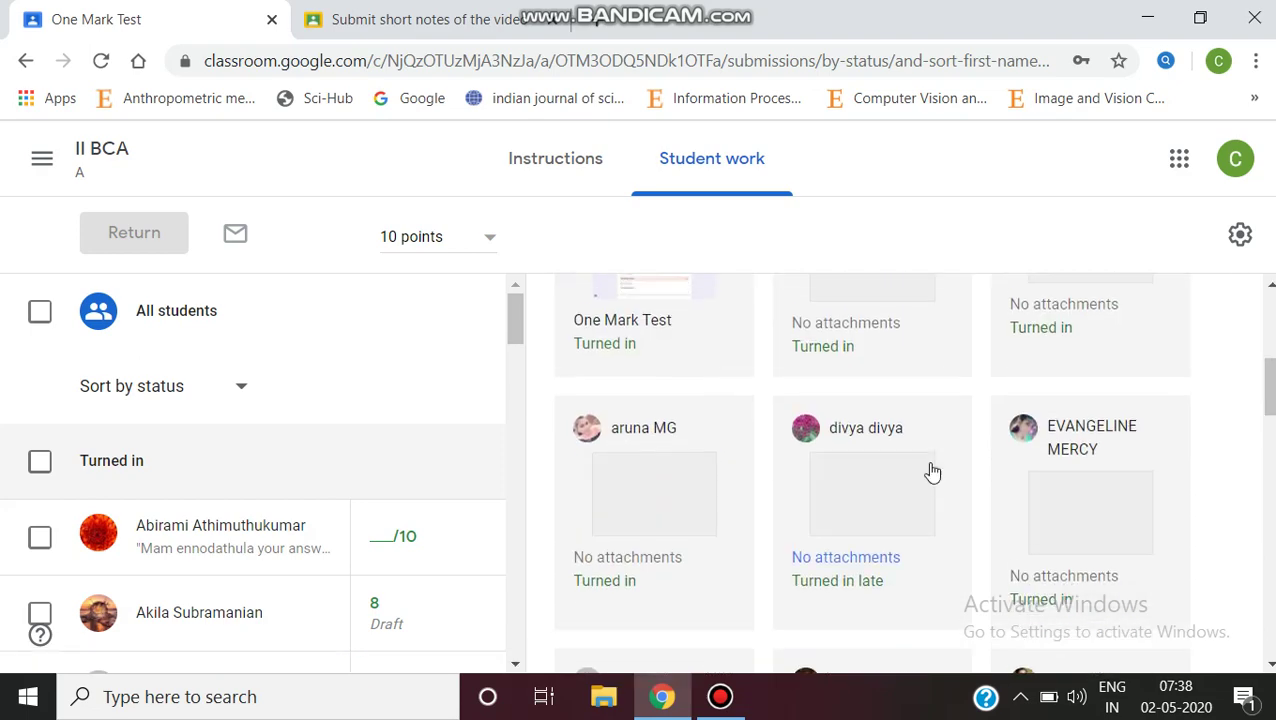
scroll(932, 472, up, 2)
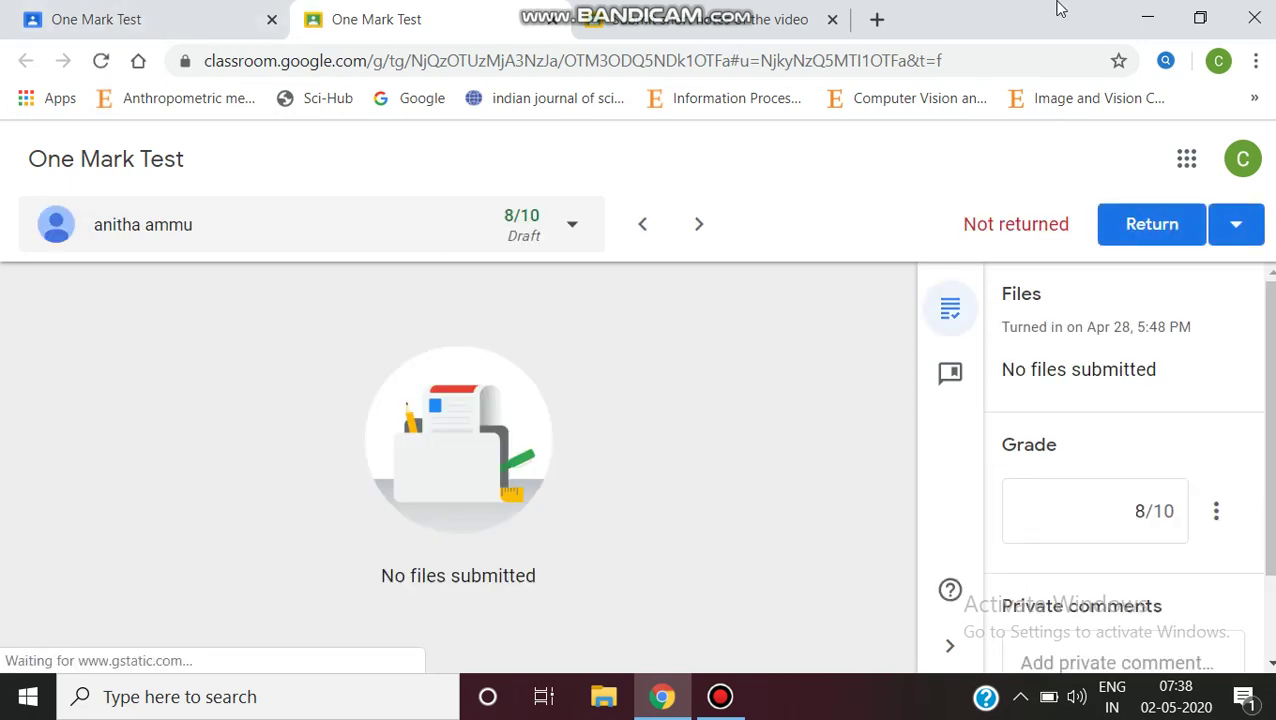
Step: Switch to the open "Submit short notes of the video" submission and read through the student's handwritten PDF notes
click(800, 16)
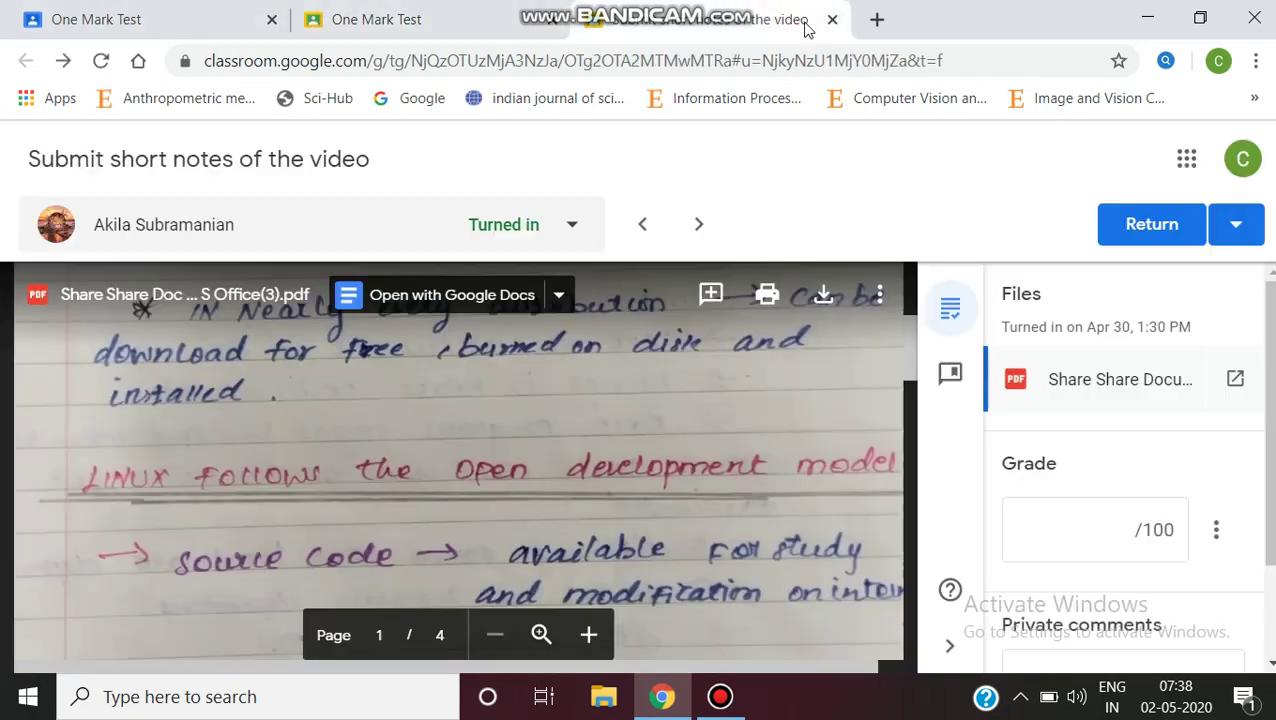
scroll(830, 511, up, 3)
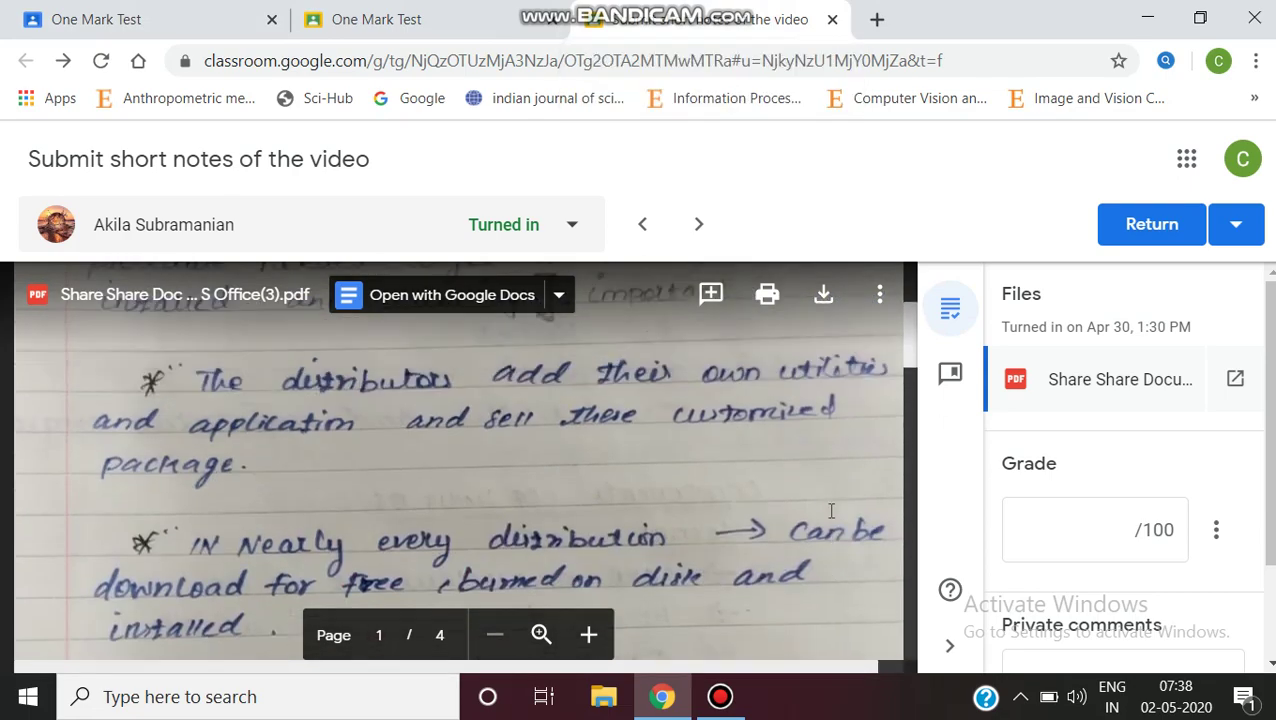
scroll(830, 511, up, 8)
scroll(830, 511, down, 3)
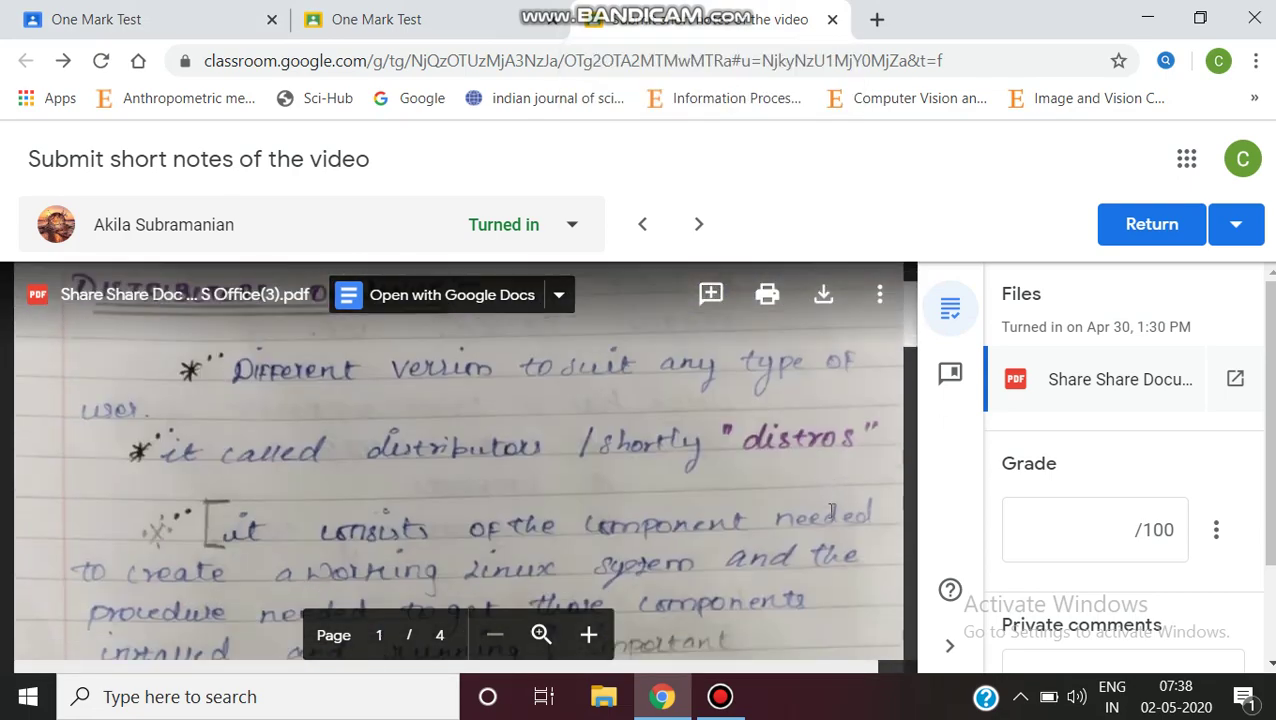
scroll(830, 511, down, 5)
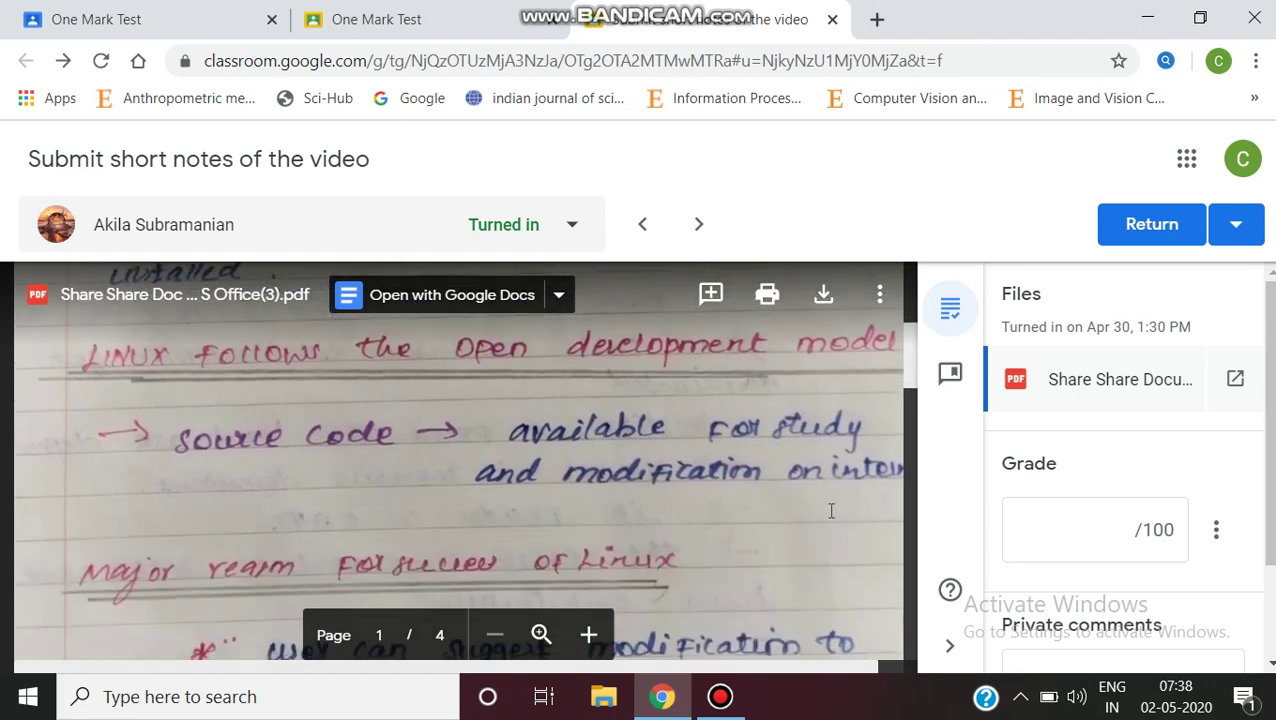
scroll(830, 511, down, 10)
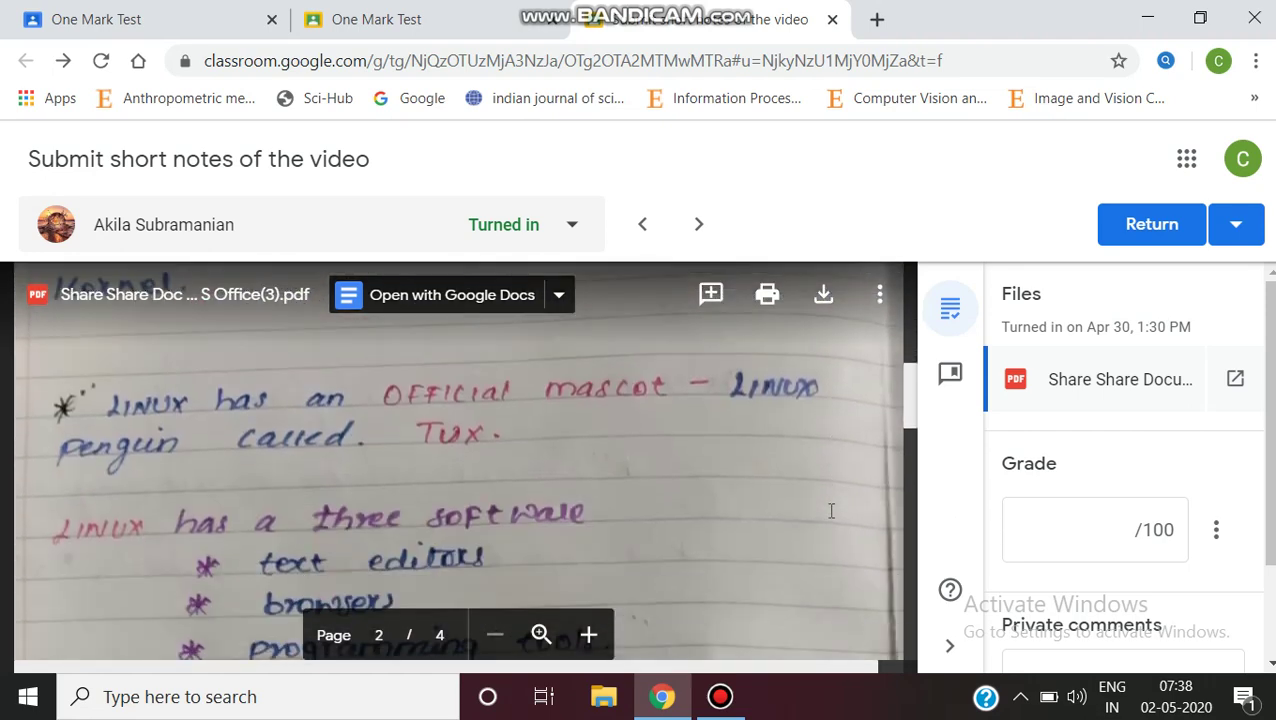
scroll(830, 511, down, 5)
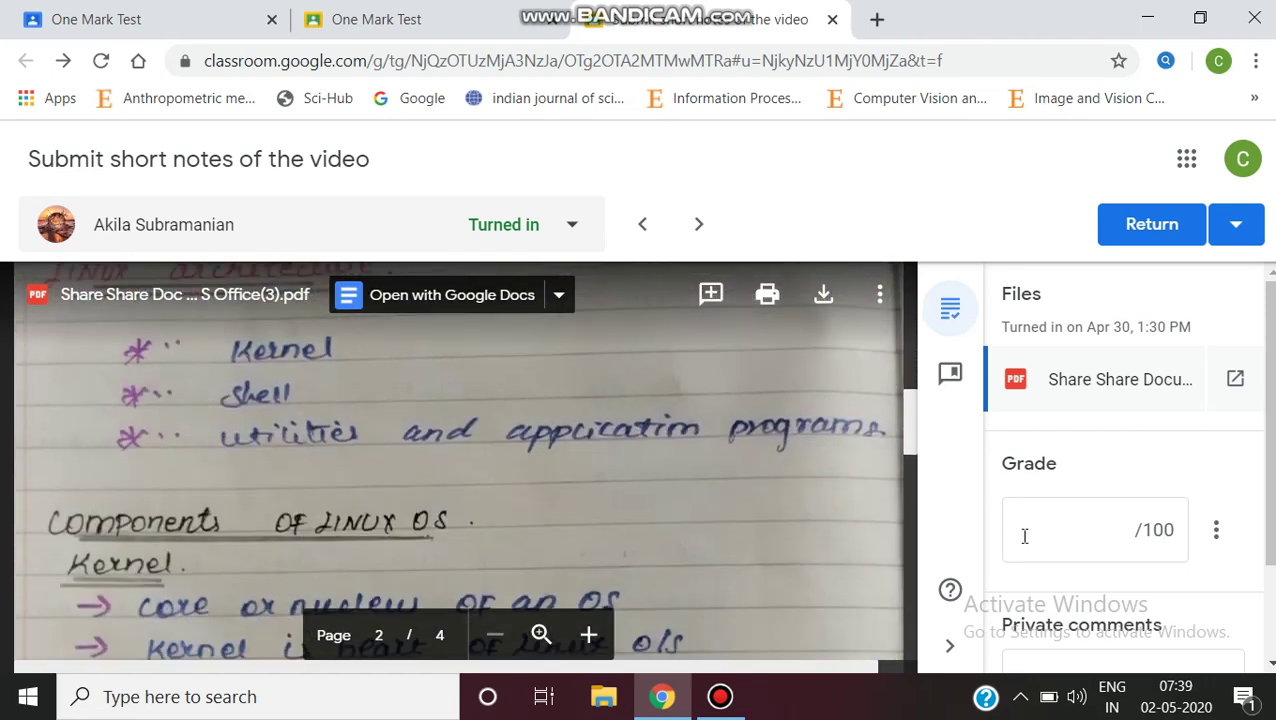
Step: Give this student's short-notes submission a draft grade of 90 out of 100
click(1057, 505)
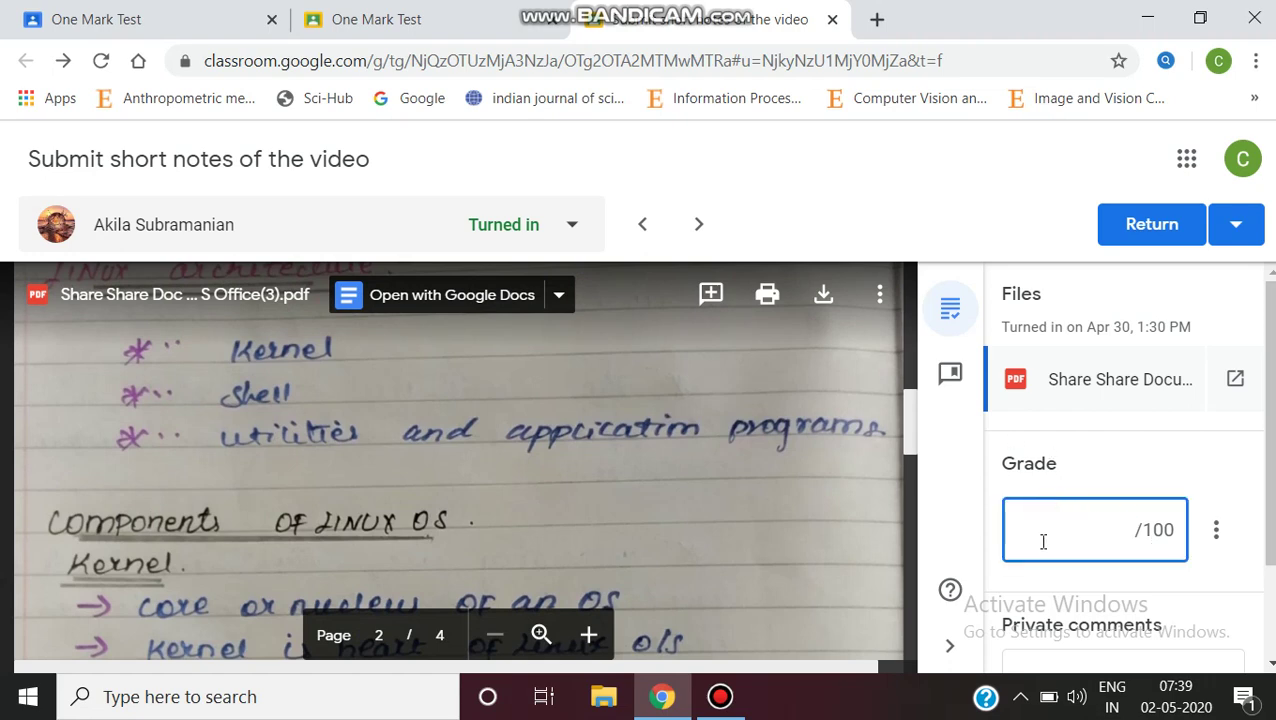
text(90)
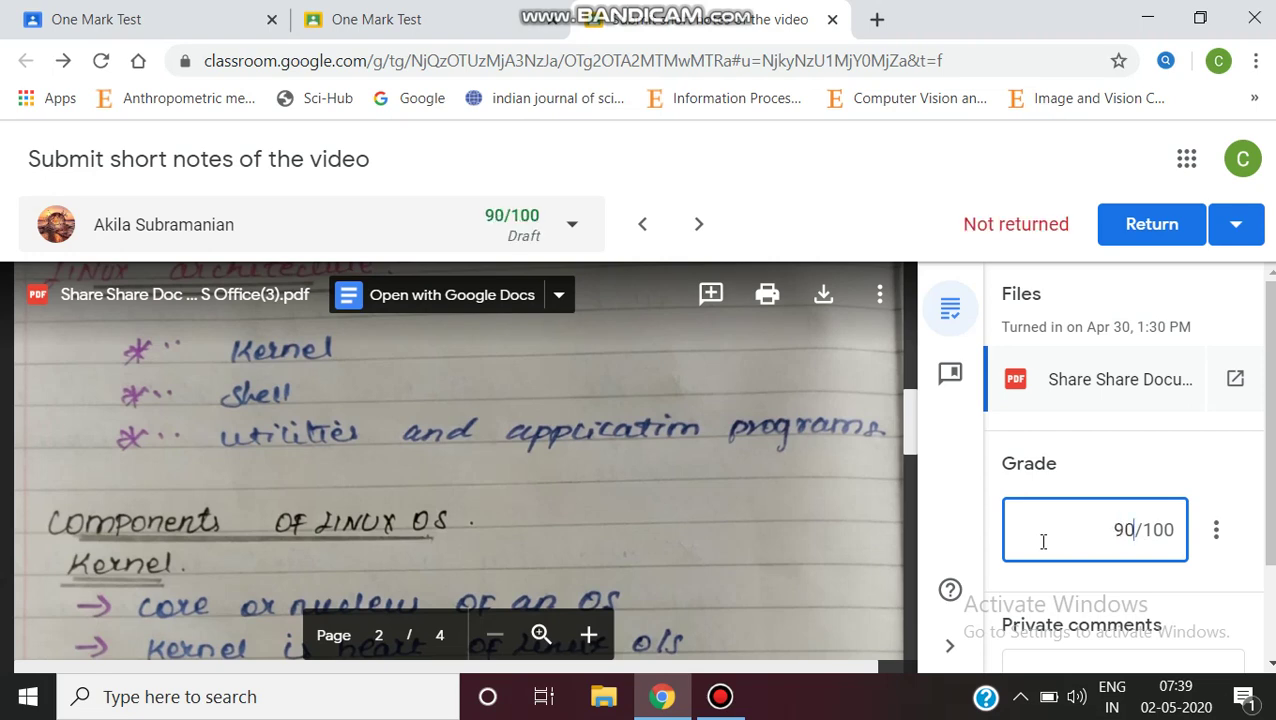
scroll(1043, 536, down, 2)
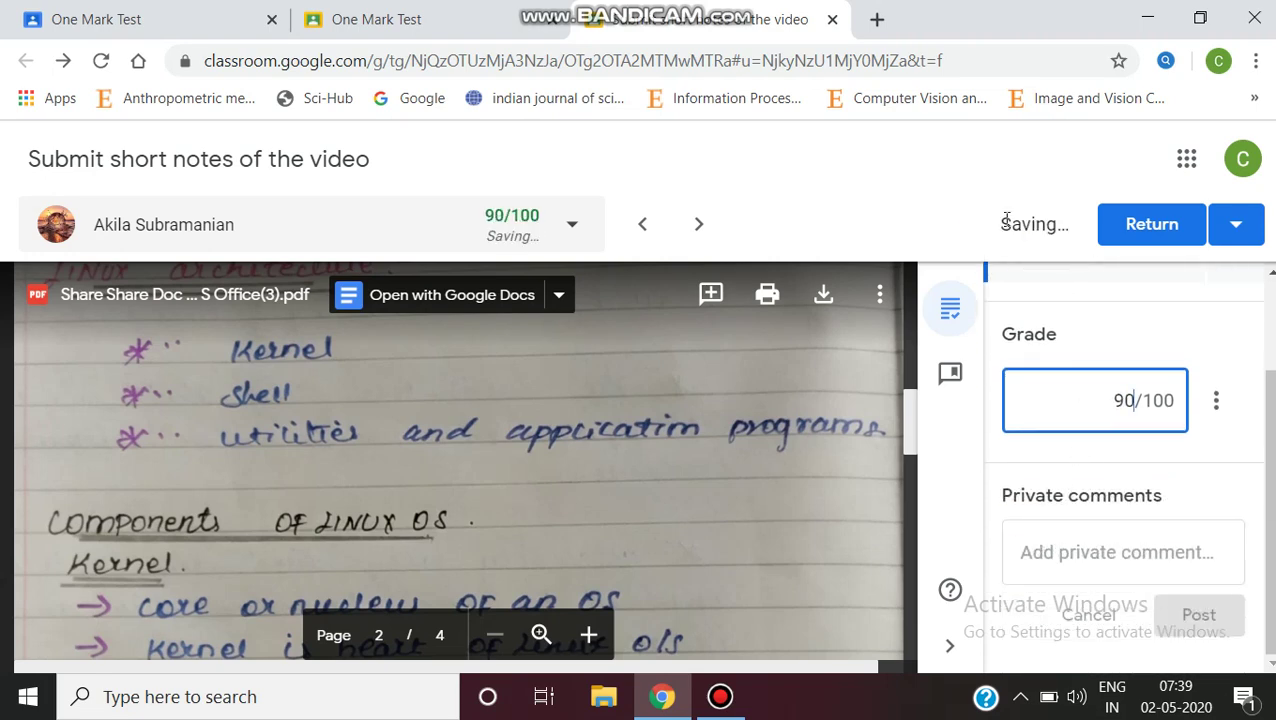
click(1016, 233)
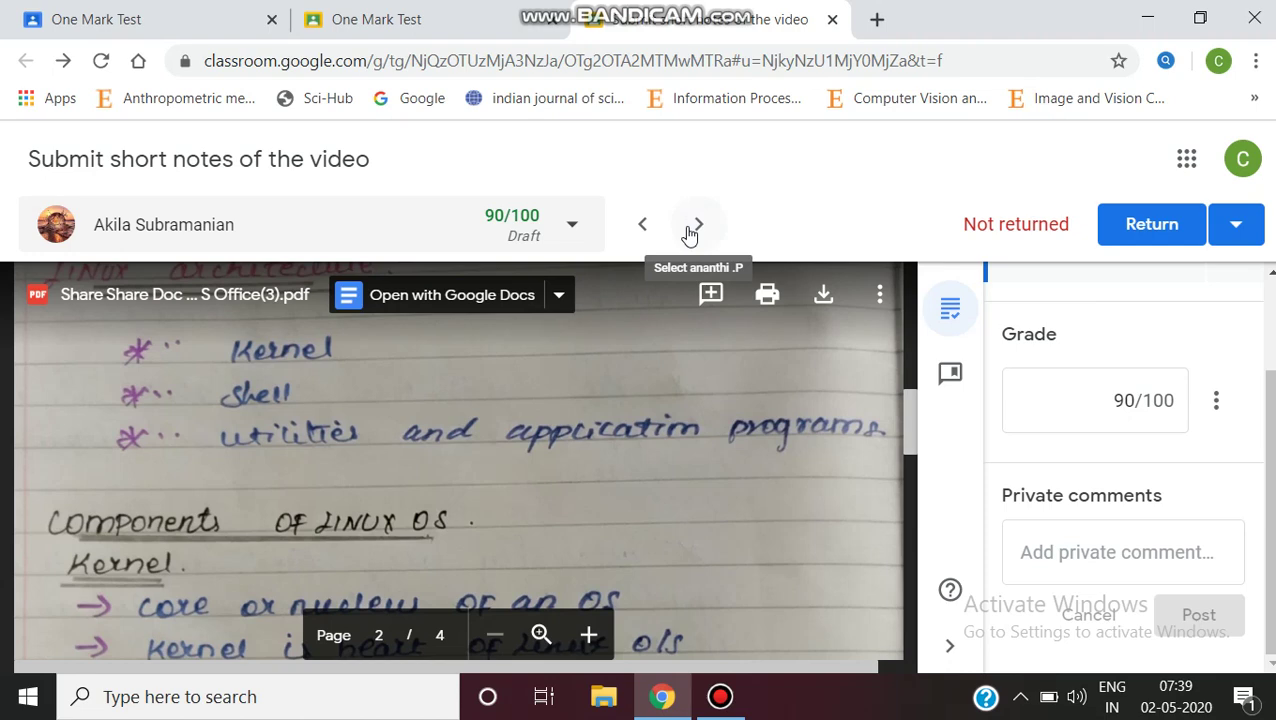
Step: Advance past the student without files to the next turned-in short-notes submission and set its draft grade to 94 out of 100
click(697, 226)
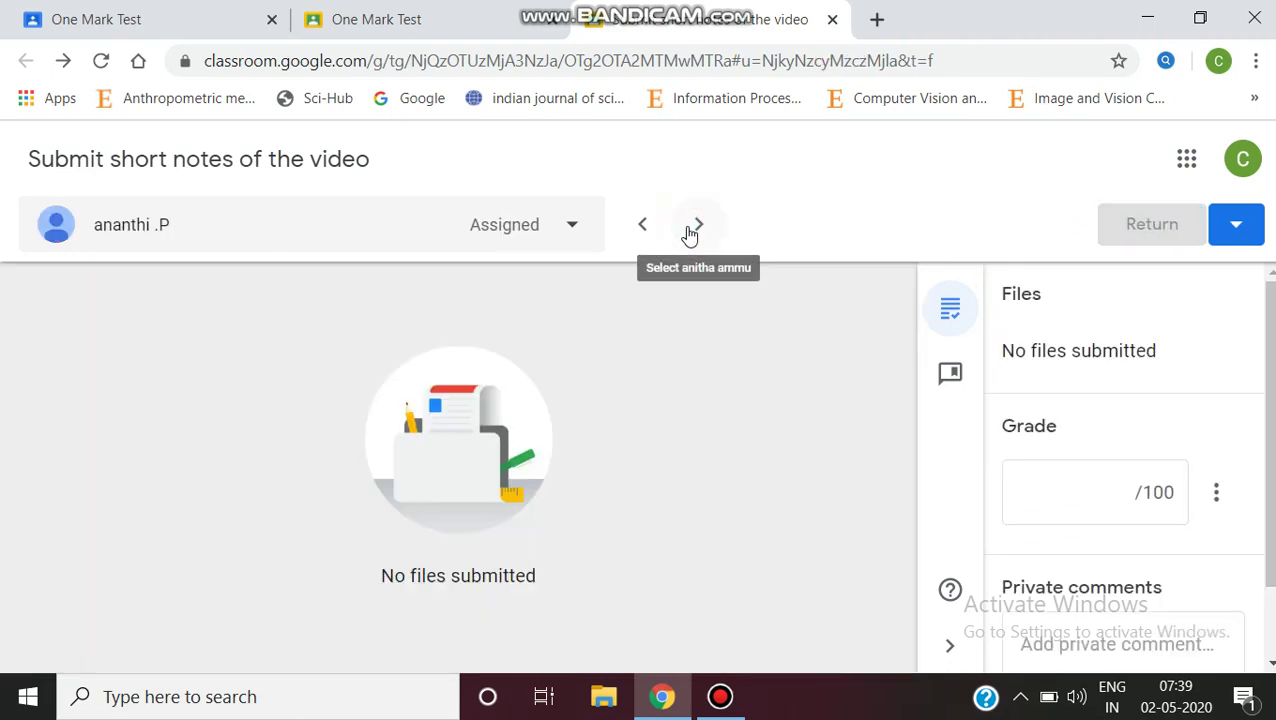
click(697, 226)
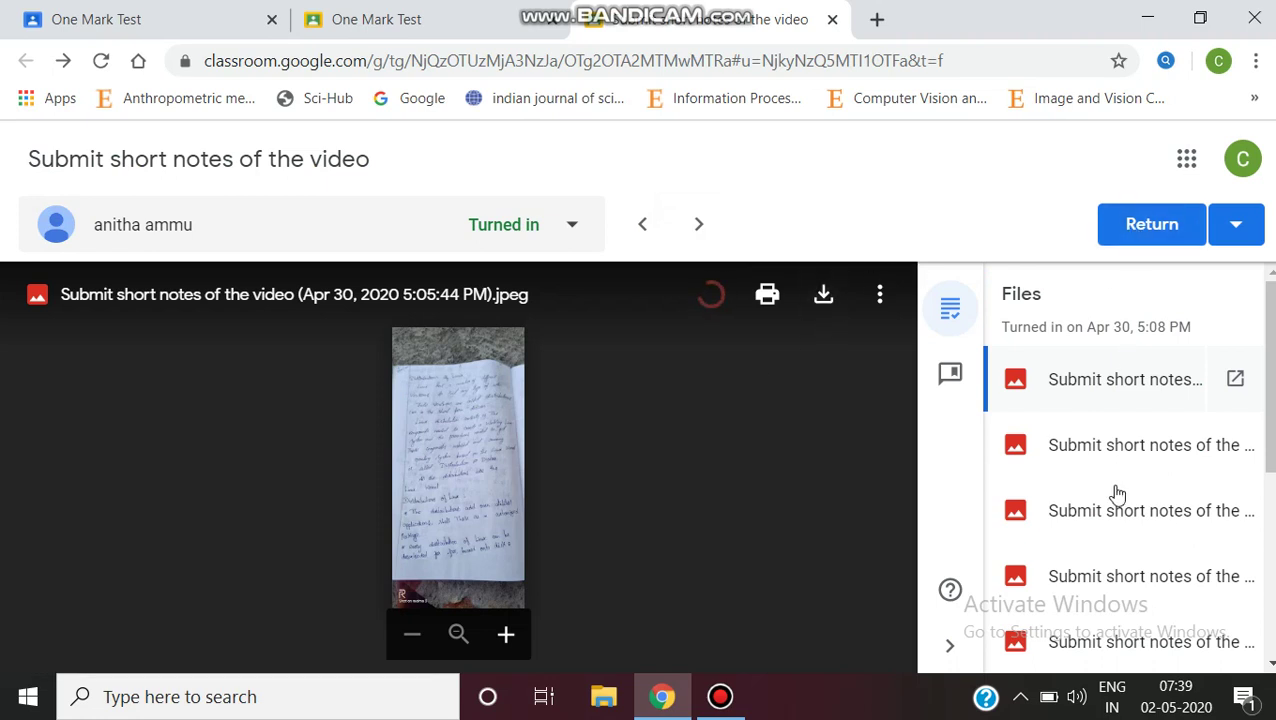
scroll(1110, 482, down, 1)
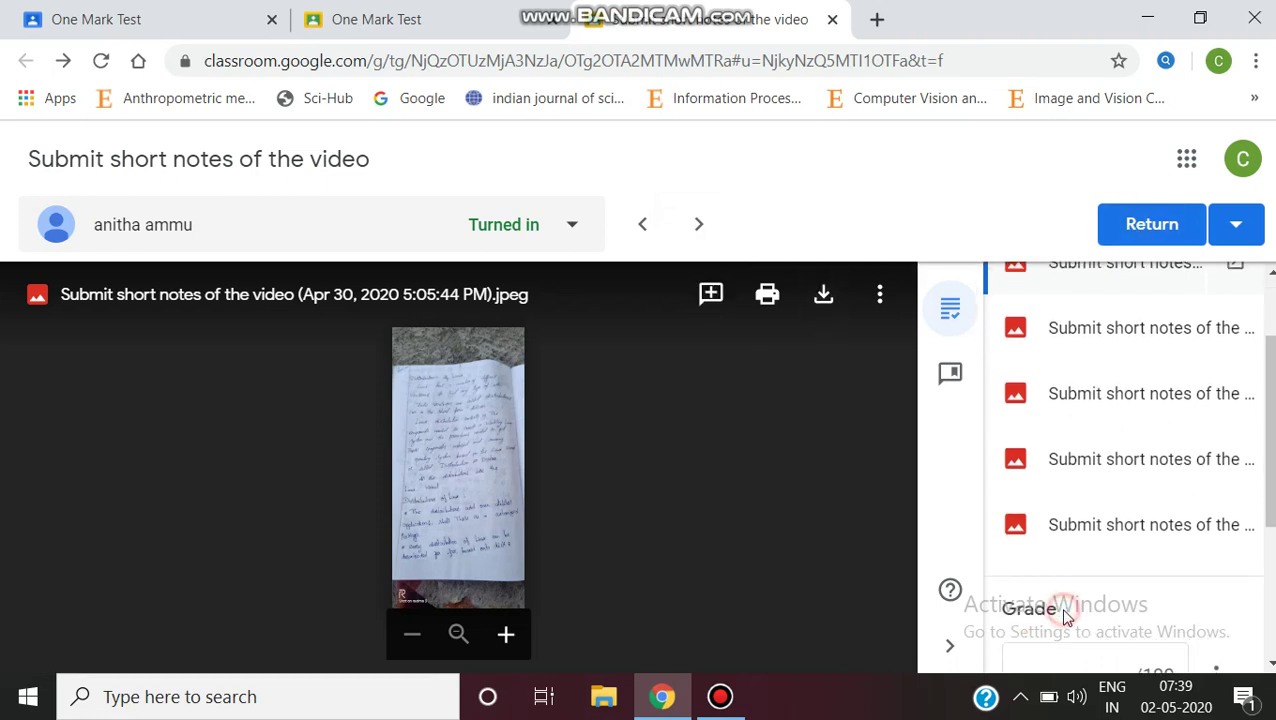
click(1048, 656)
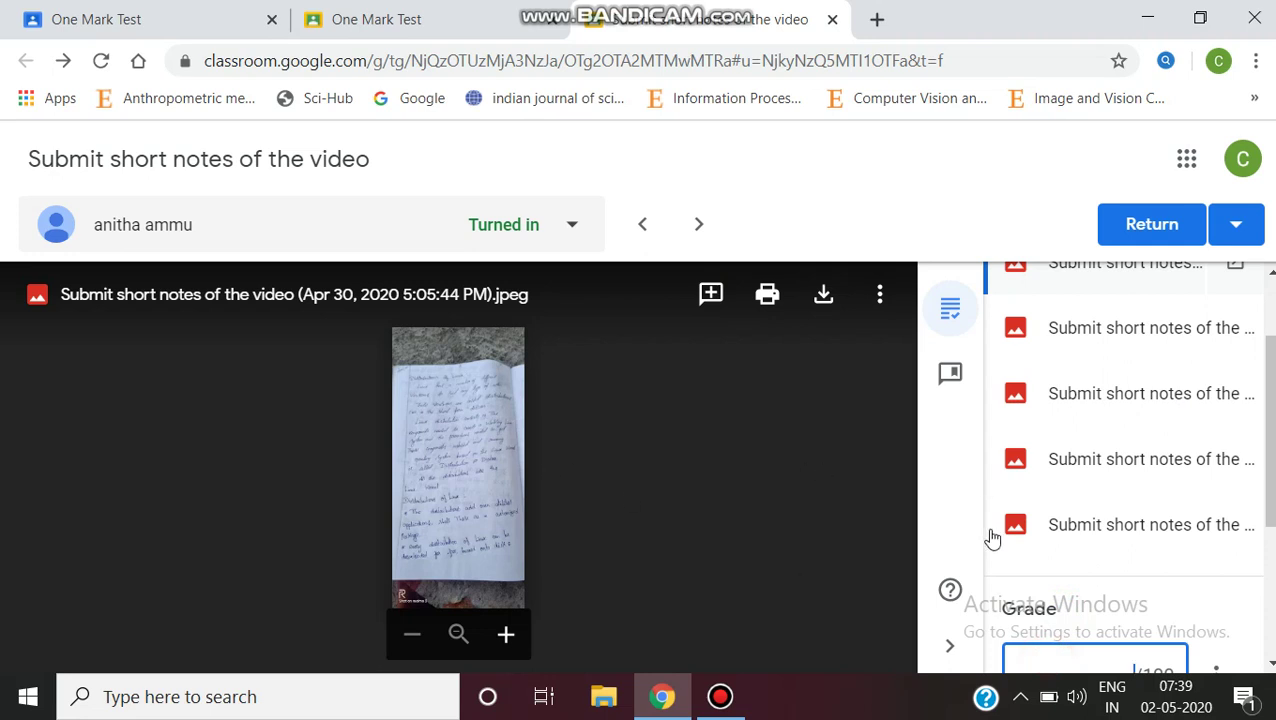
text(89)
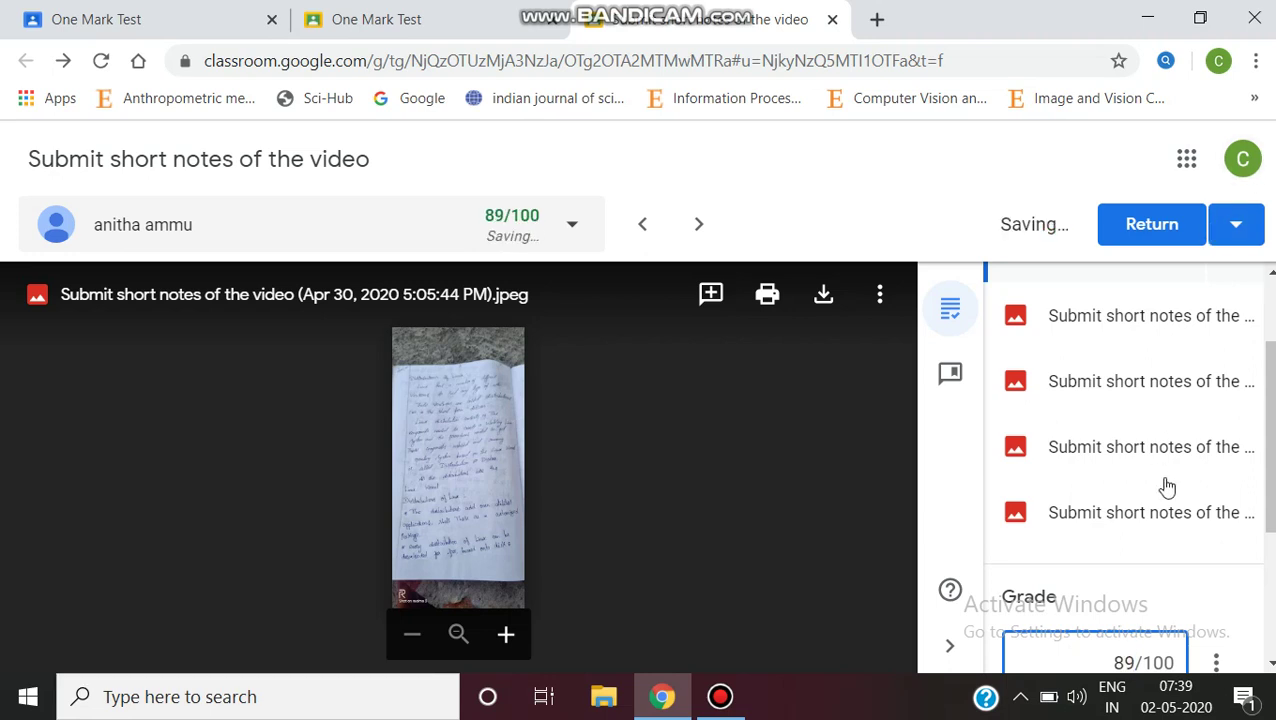
key(BackSpace)
key(BackSpace)
text(94)
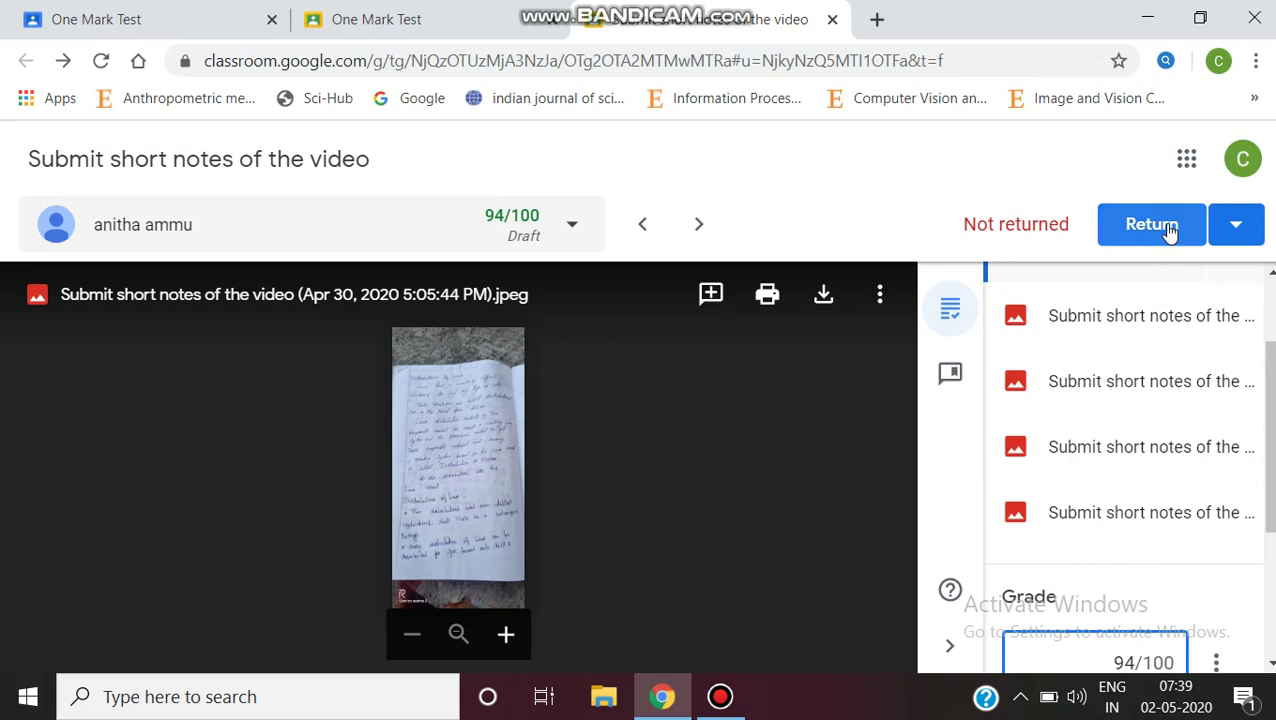
scroll(1190, 450, down, 2)
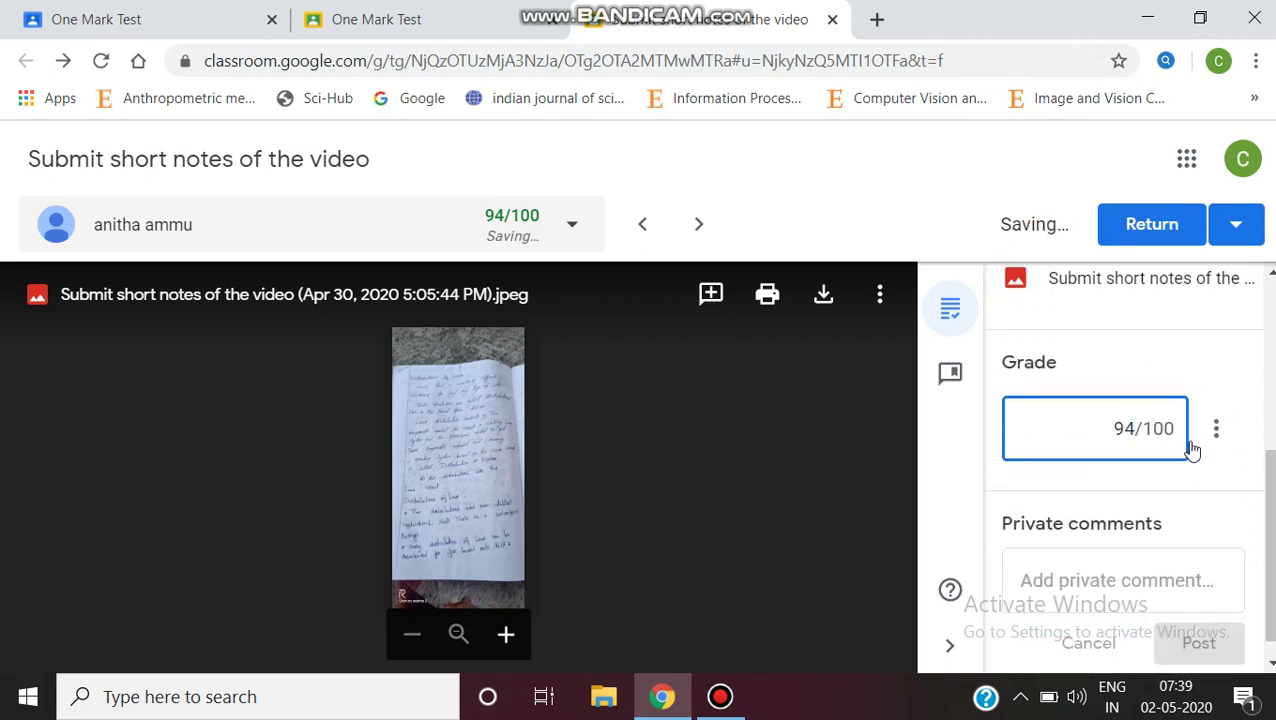
click(1198, 497)
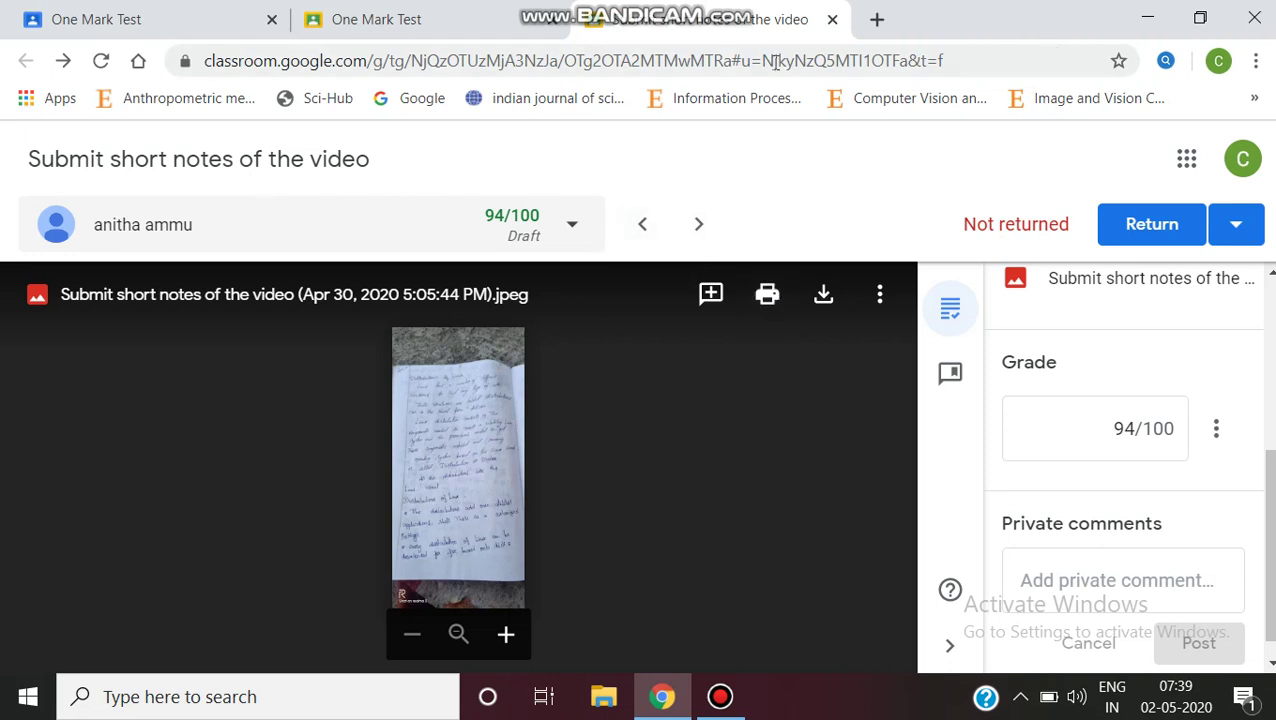
Step: Return to the One Mark Test student work page and view its submission overview
click(448, 28)
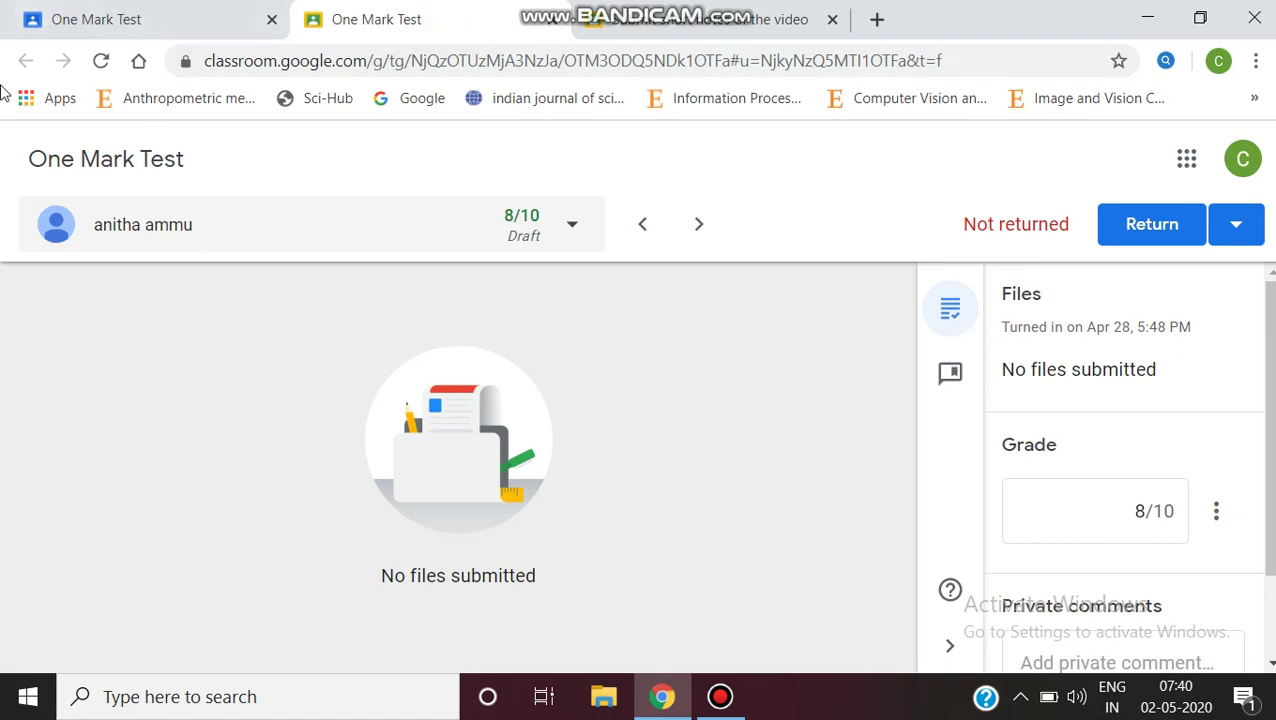
click(234, 20)
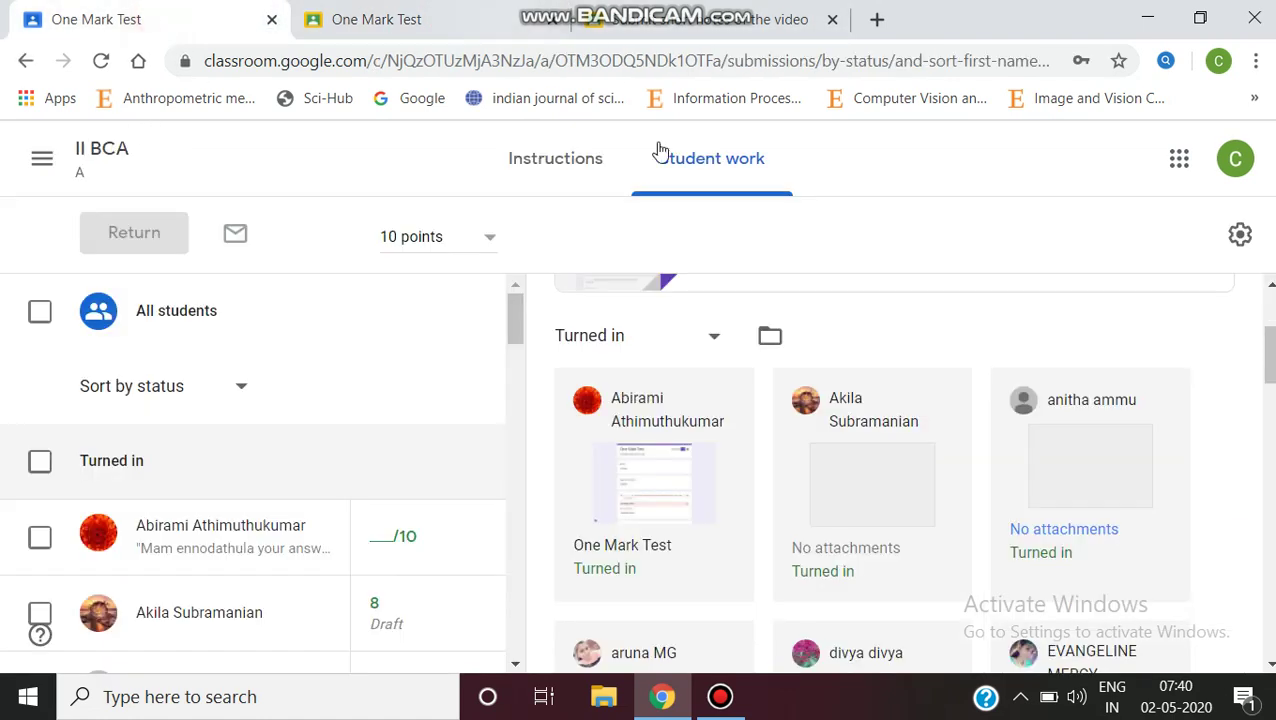
scroll(631, 304, up, 3)
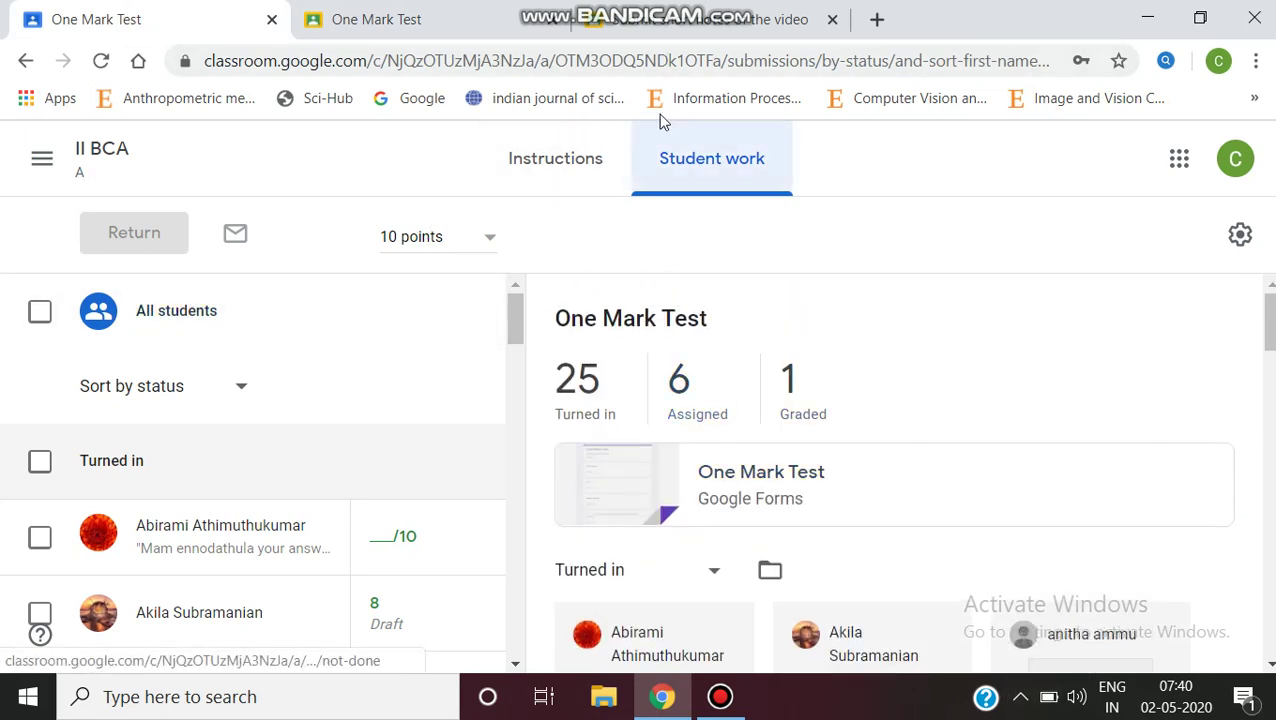
Step: Reload the One Mark Test submissions, filter them to graded work, and restore the view of all students' work
click(643, 62)
key(Return)
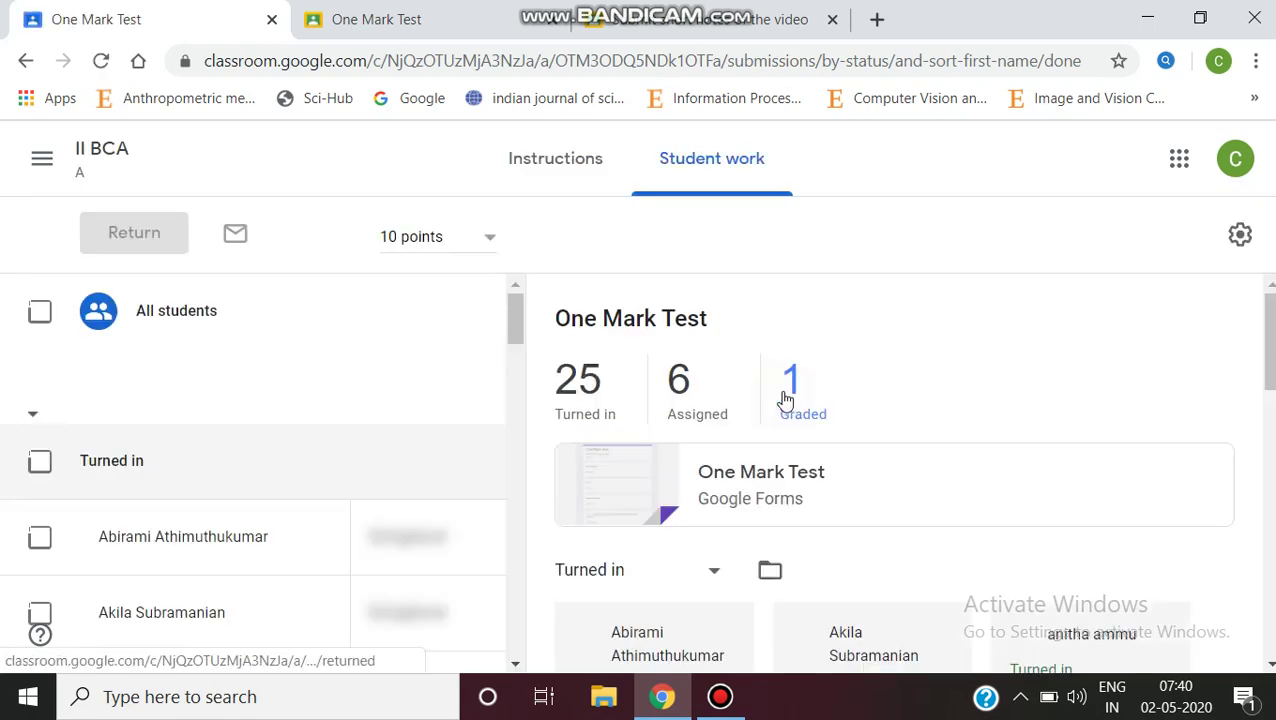
click(785, 398)
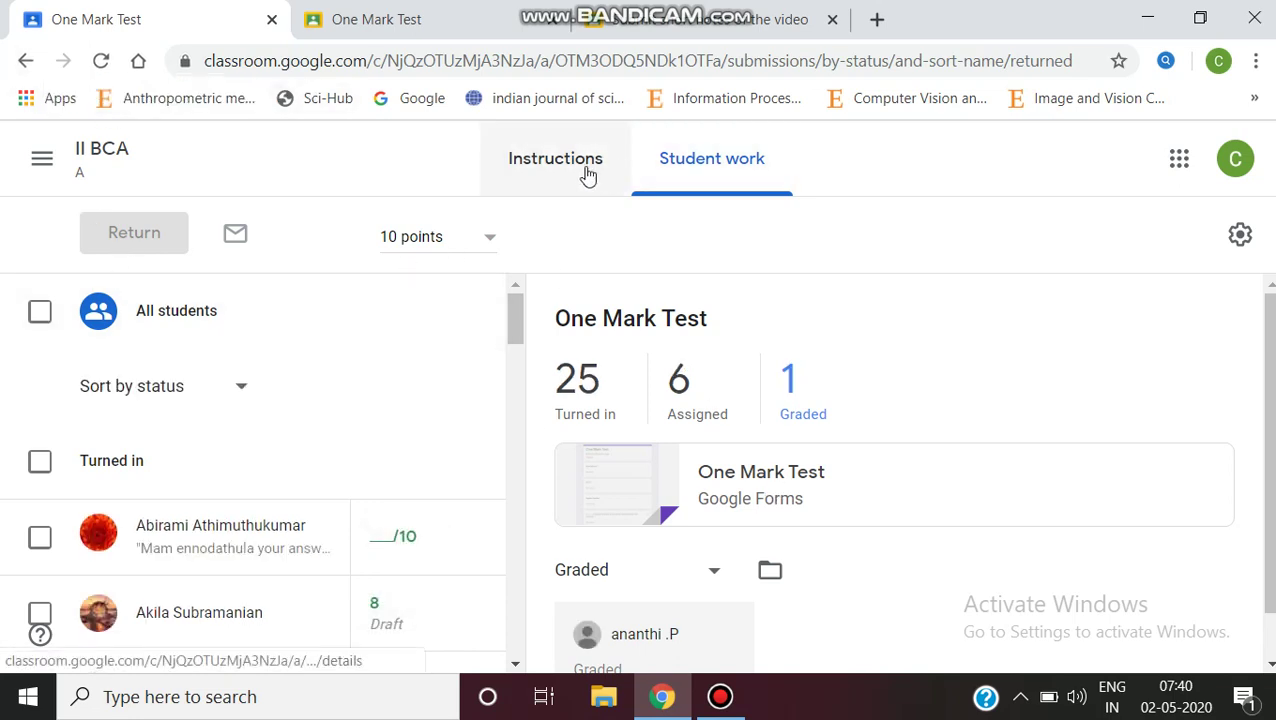
click(684, 160)
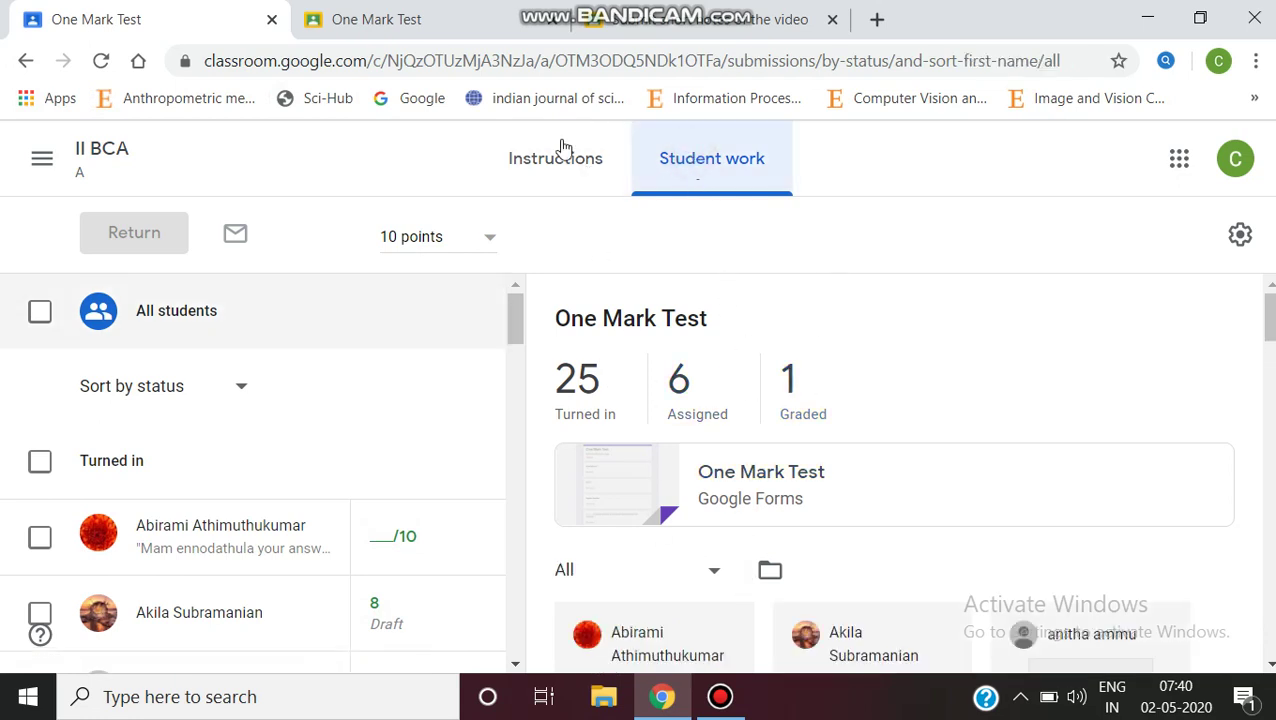
scroll(712, 300, down, 3)
scroll(712, 313, up, 3)
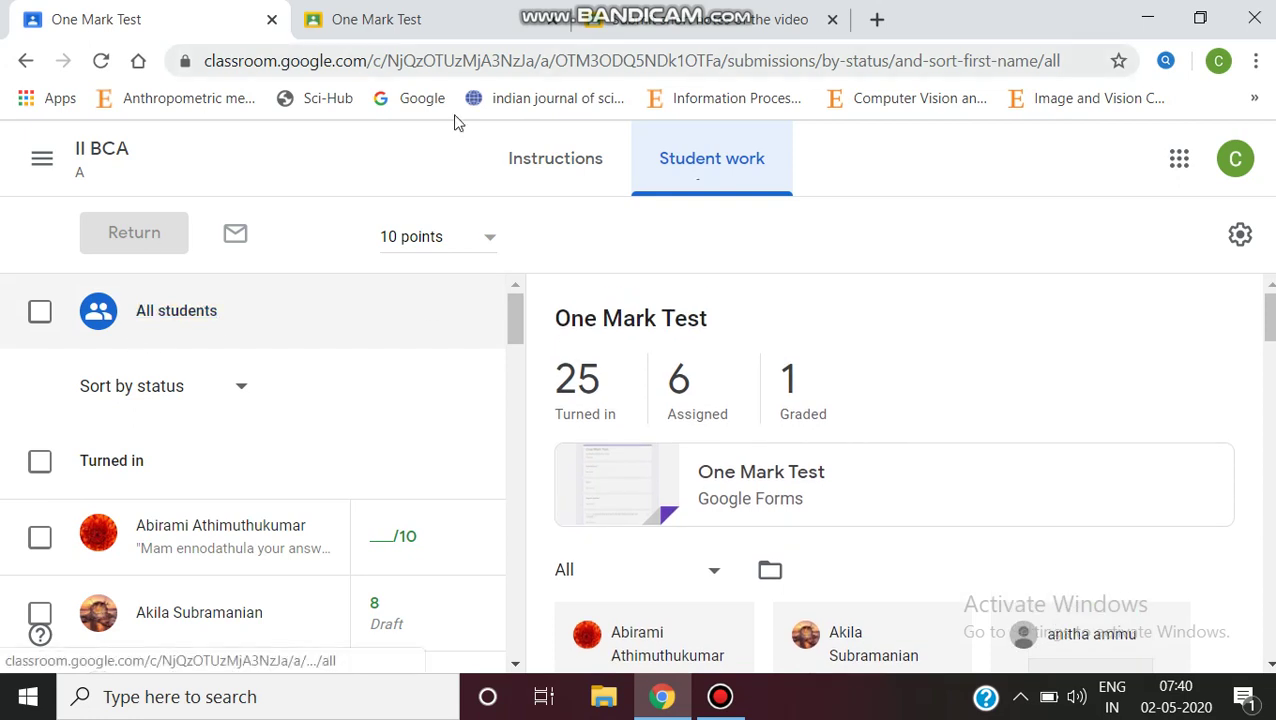
Step: Open the II BCA class gradebook and, from it, the student work for "Submit short notes of the video" to check its graded count
click(112, 155)
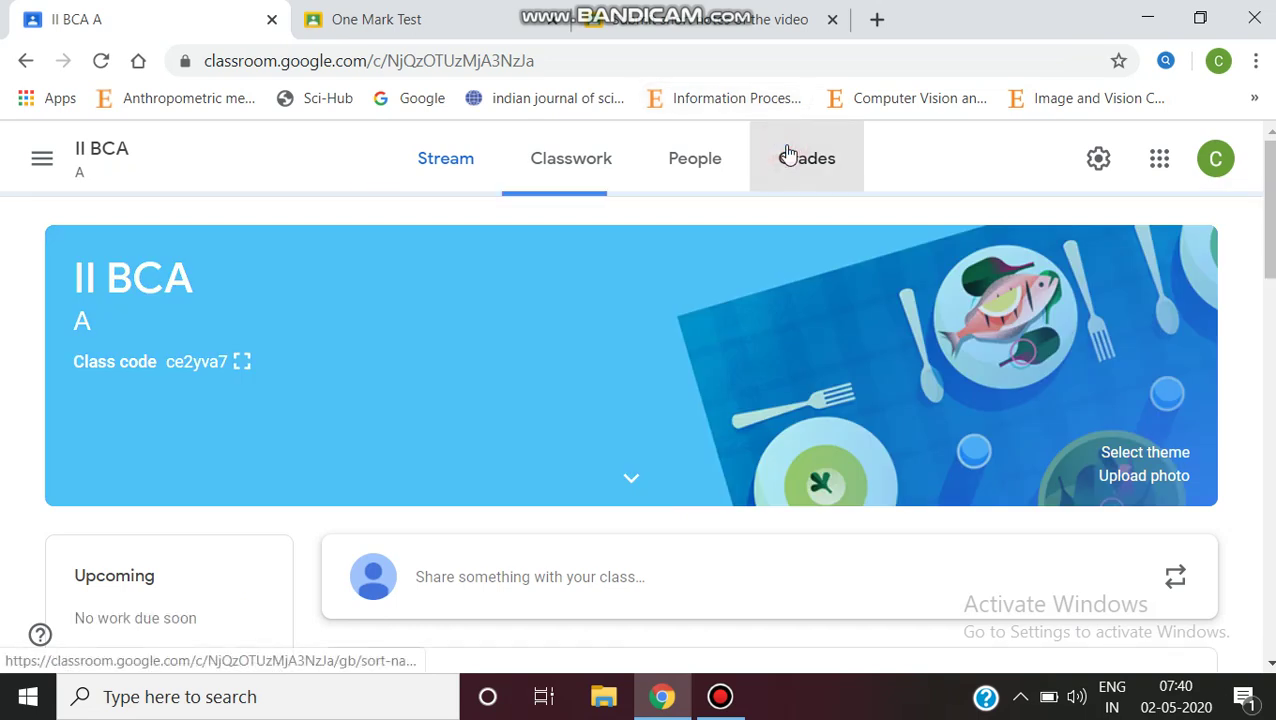
click(789, 155)
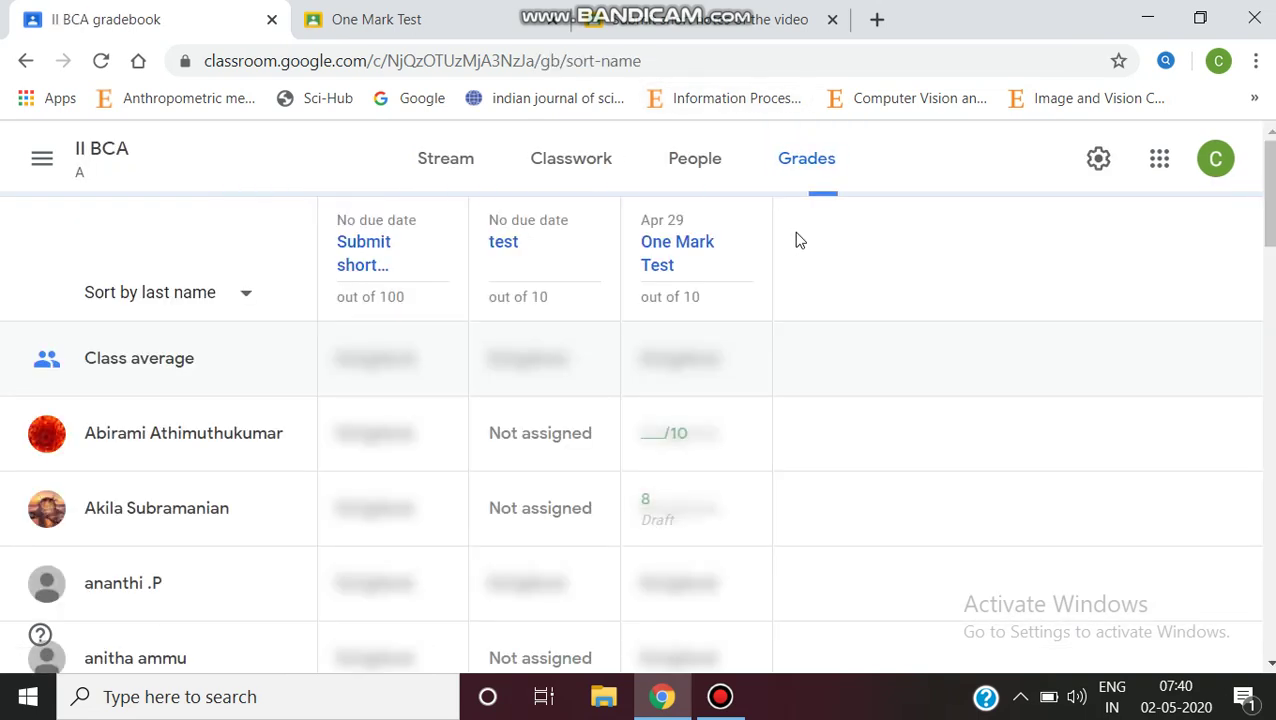
click(381, 244)
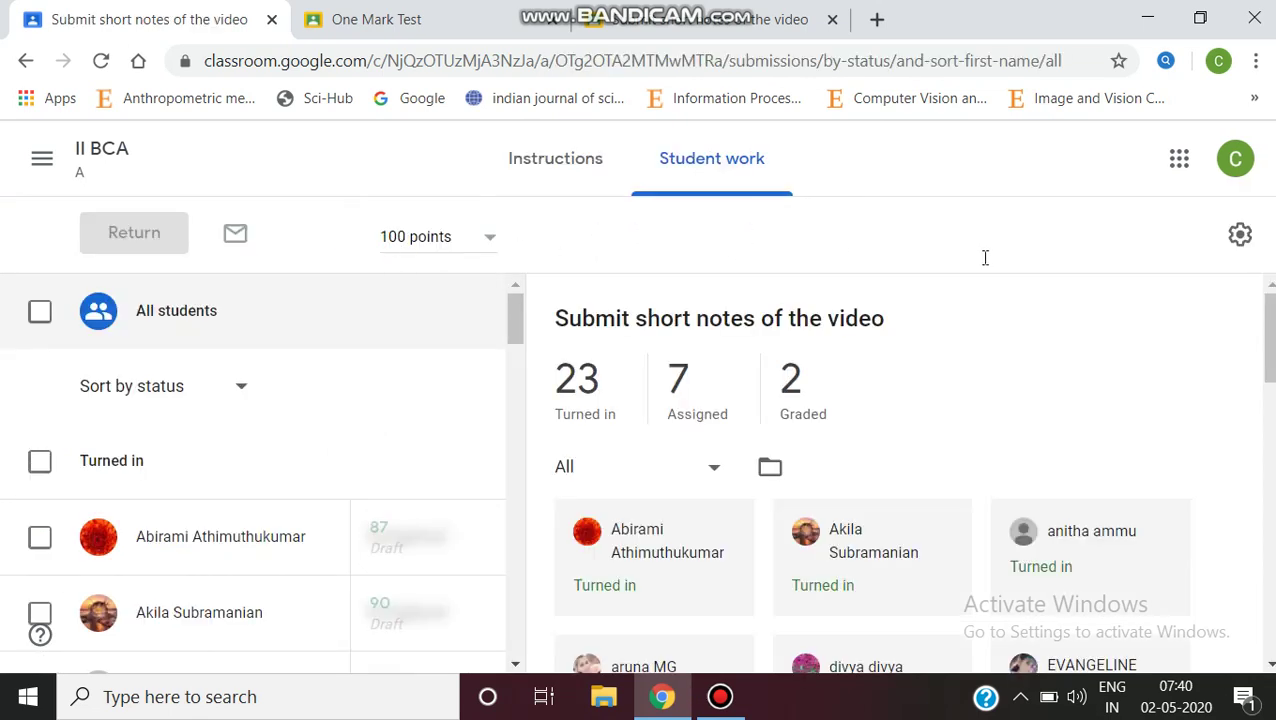
double_click(799, 381)
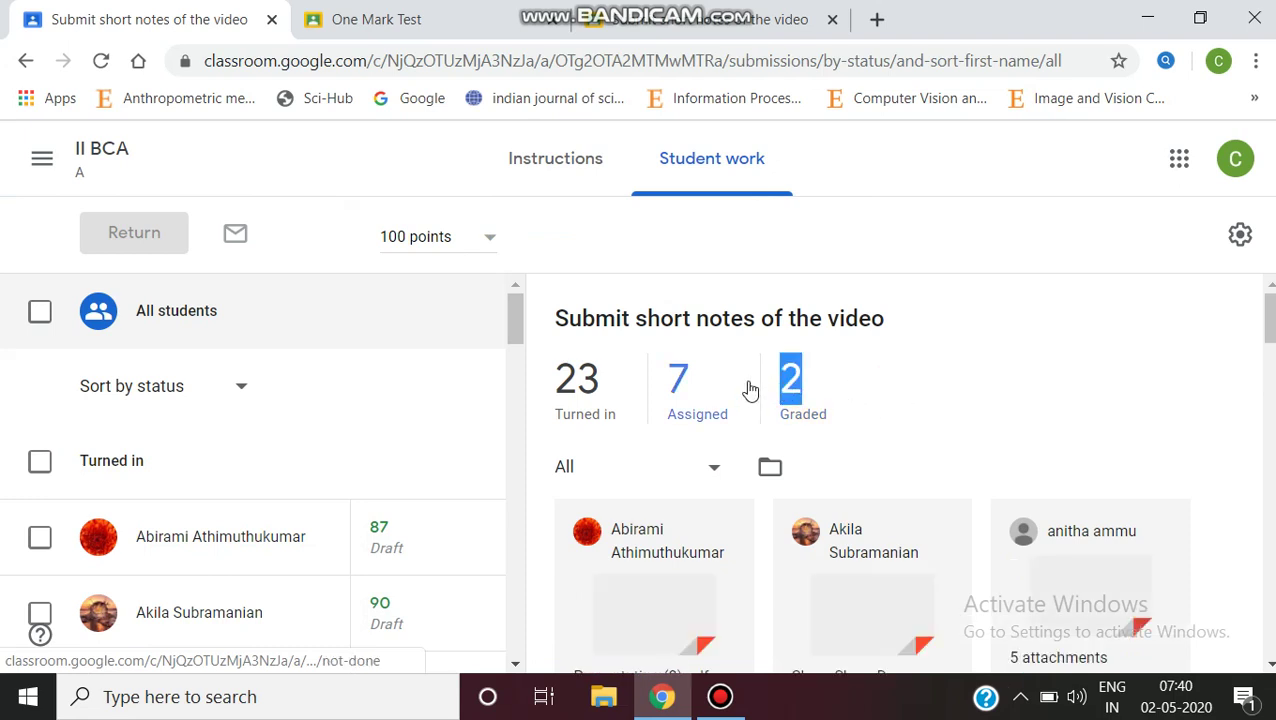
drag(813, 379, 806, 371)
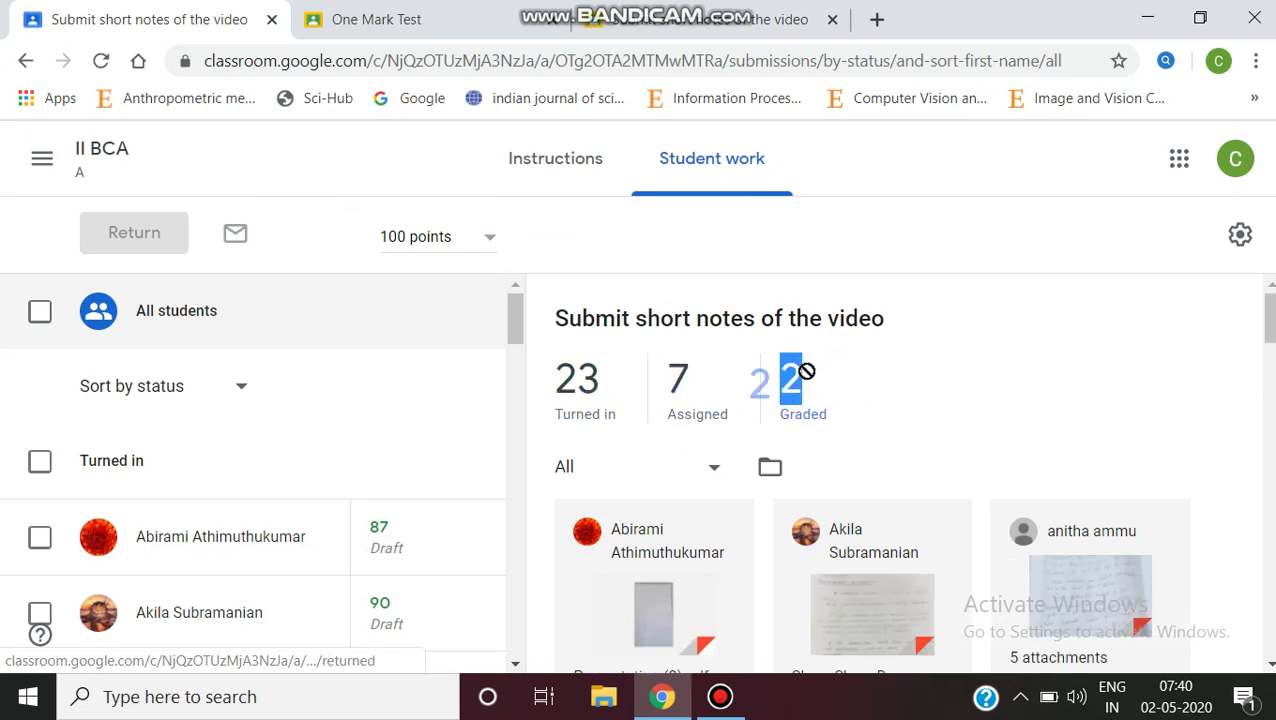